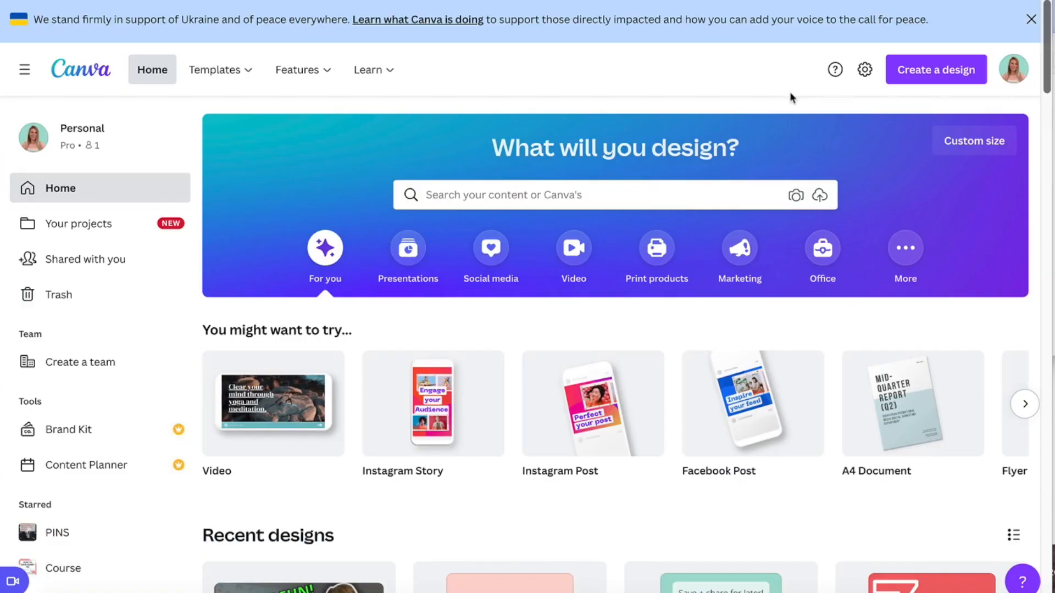
- Create a new custom-size design 1280 px wide and 720 px high
left_click(938, 73)
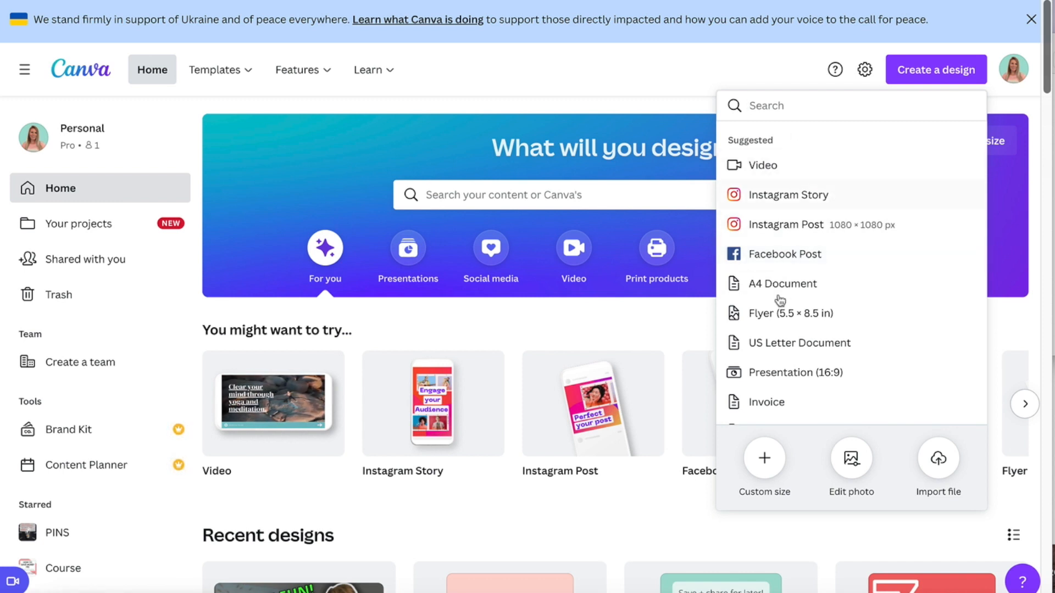
scroll(807, 344, "down", 1)
scroll(807, 344, "down", 6)
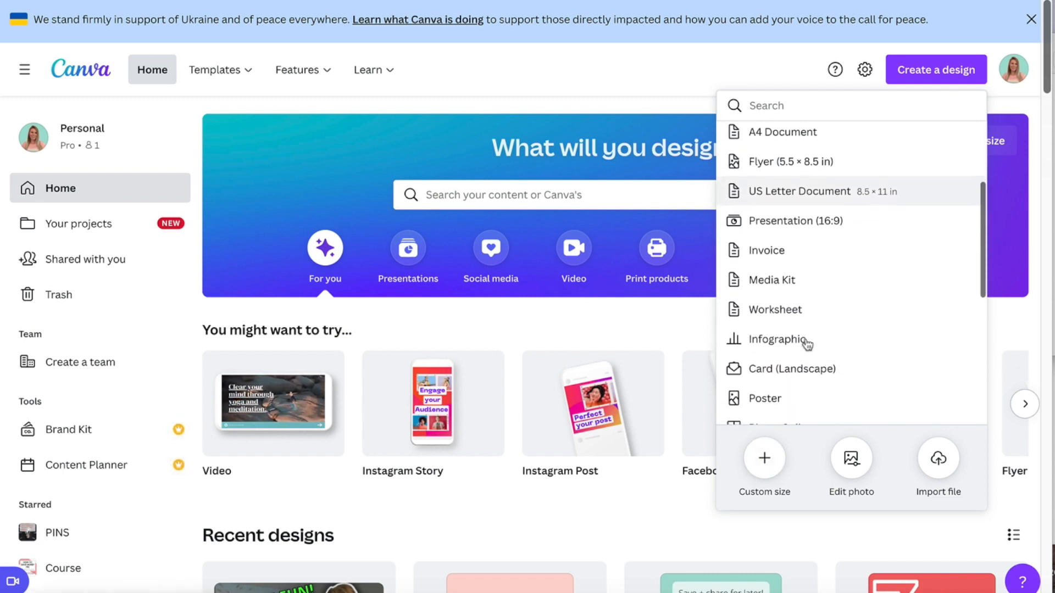
scroll(806, 344, "down", 3)
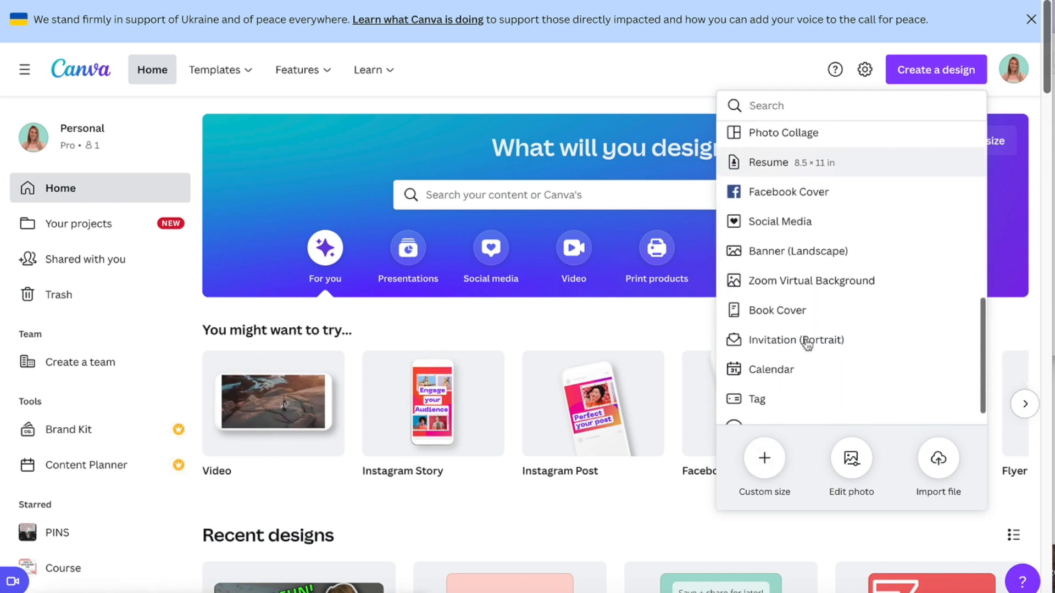
scroll(824, 285, "up", 4)
scroll(824, 285, "up", 5)
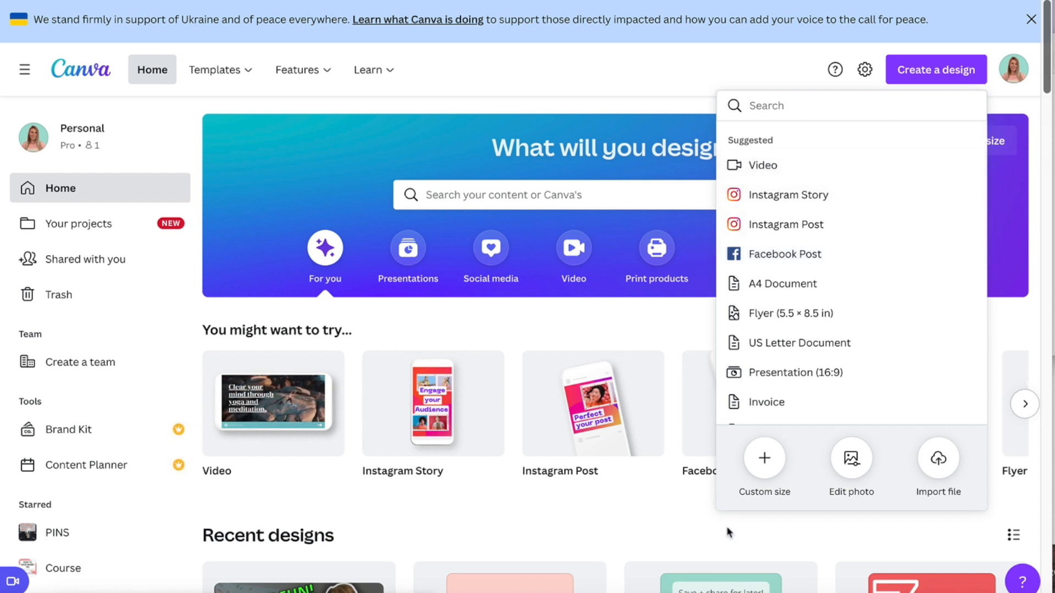
left_click(763, 459)
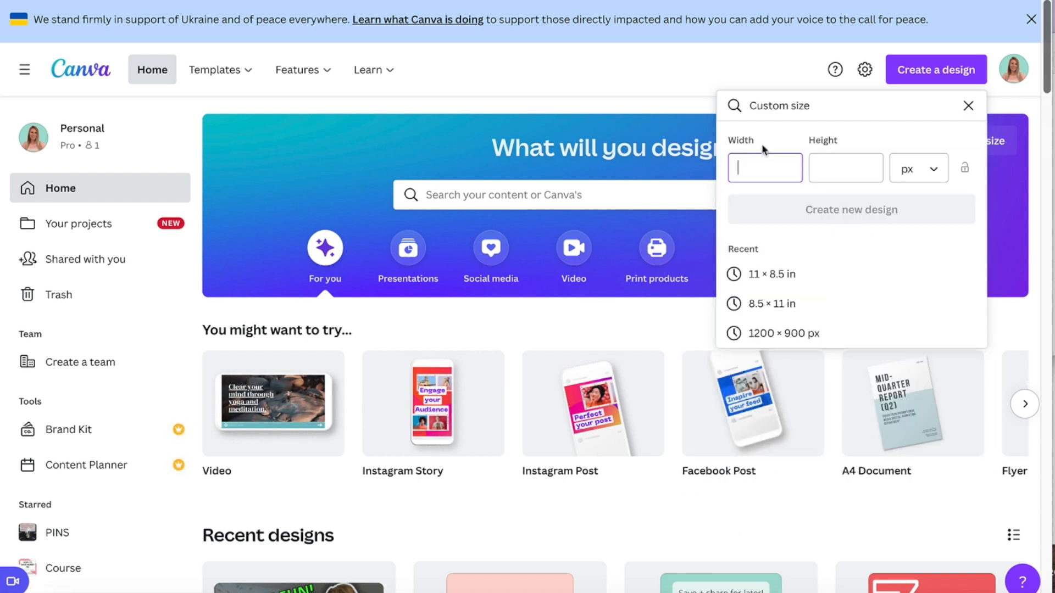
left_click(849, 165)
type("720")
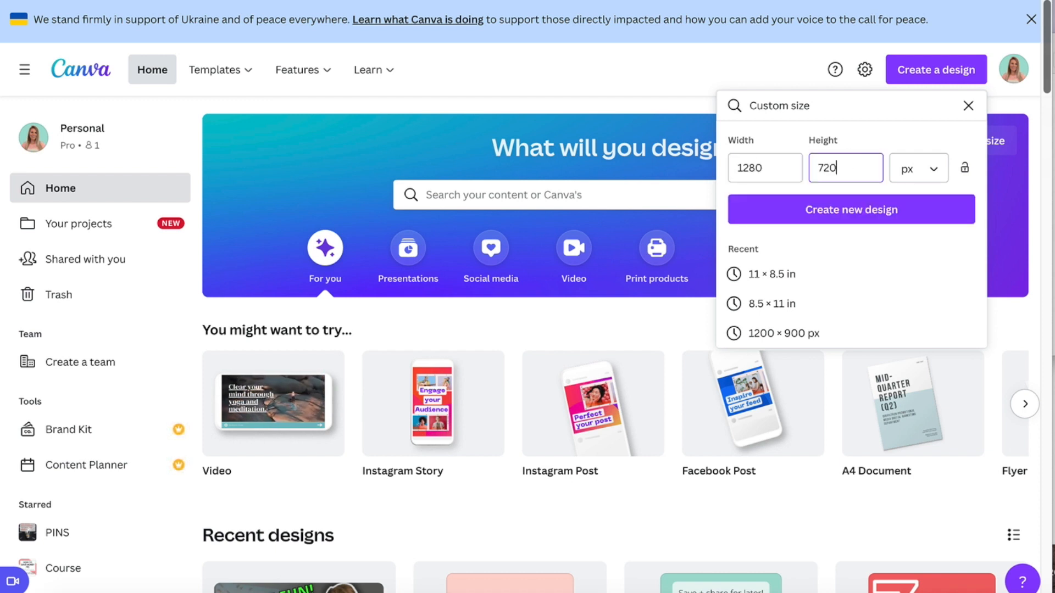
left_click(897, 220)
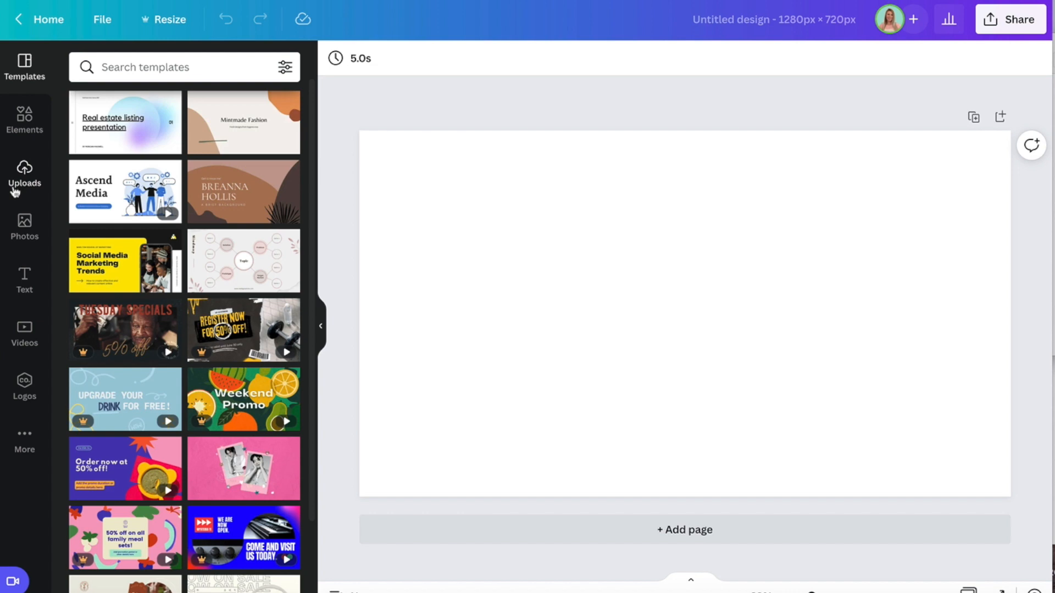
- Search the design elements for "paint"
left_click(21, 122)
left_click(157, 66)
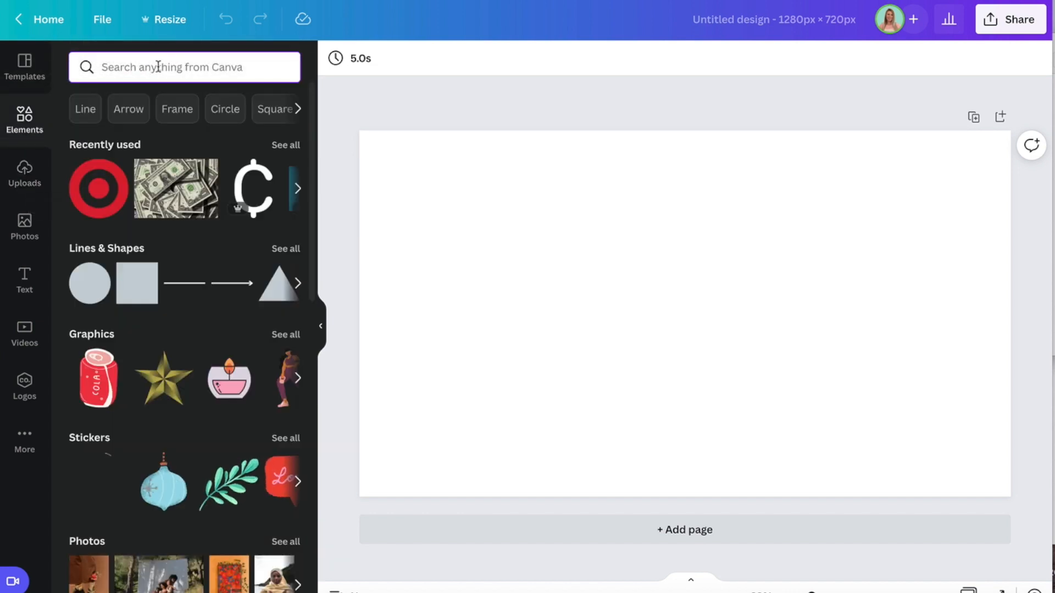
type("paint")
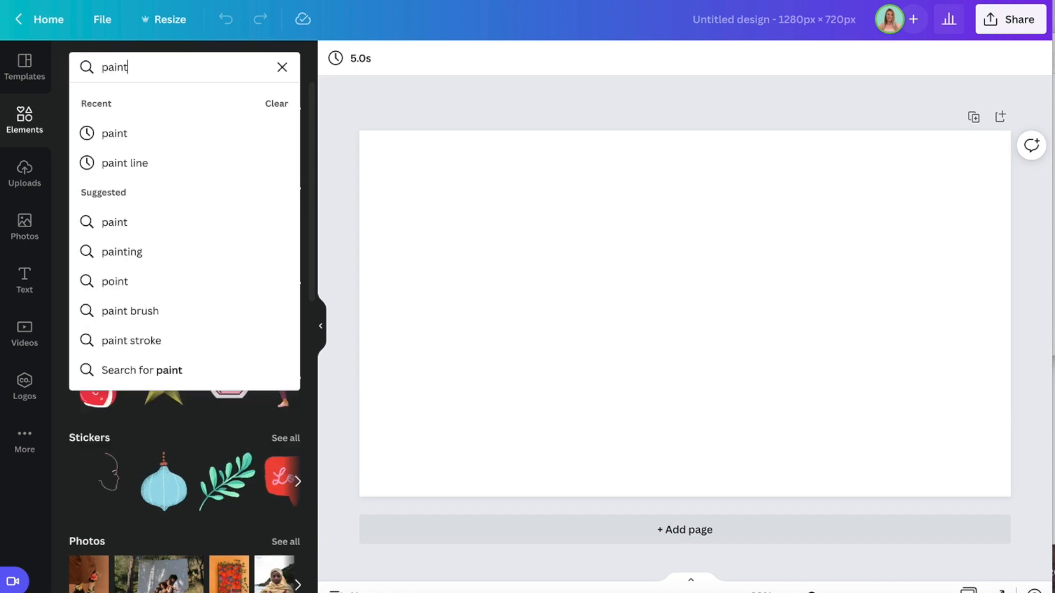
left_click(139, 140)
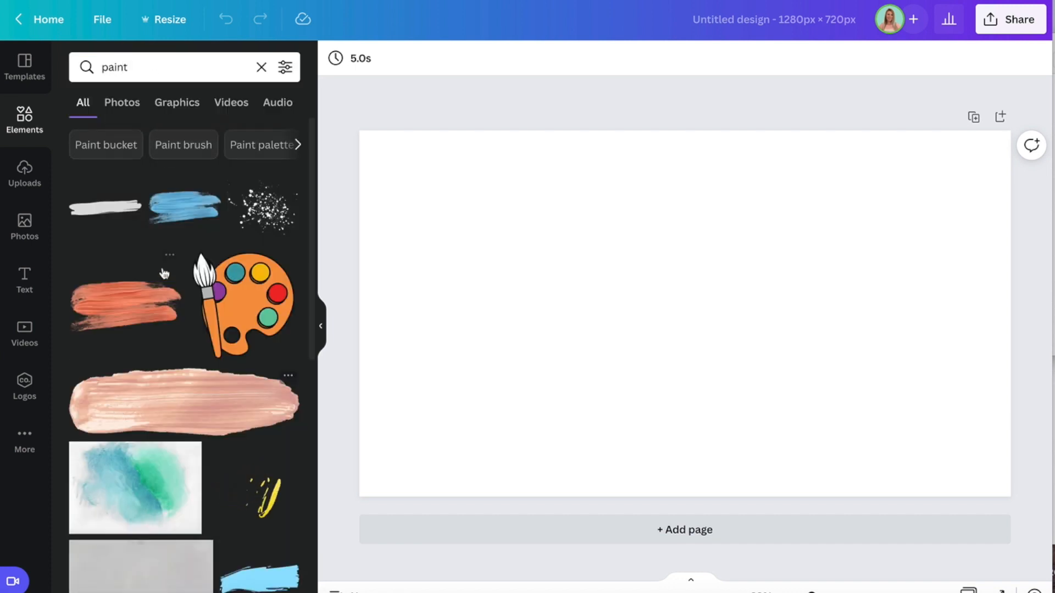
scroll(87, 359, "down", 1)
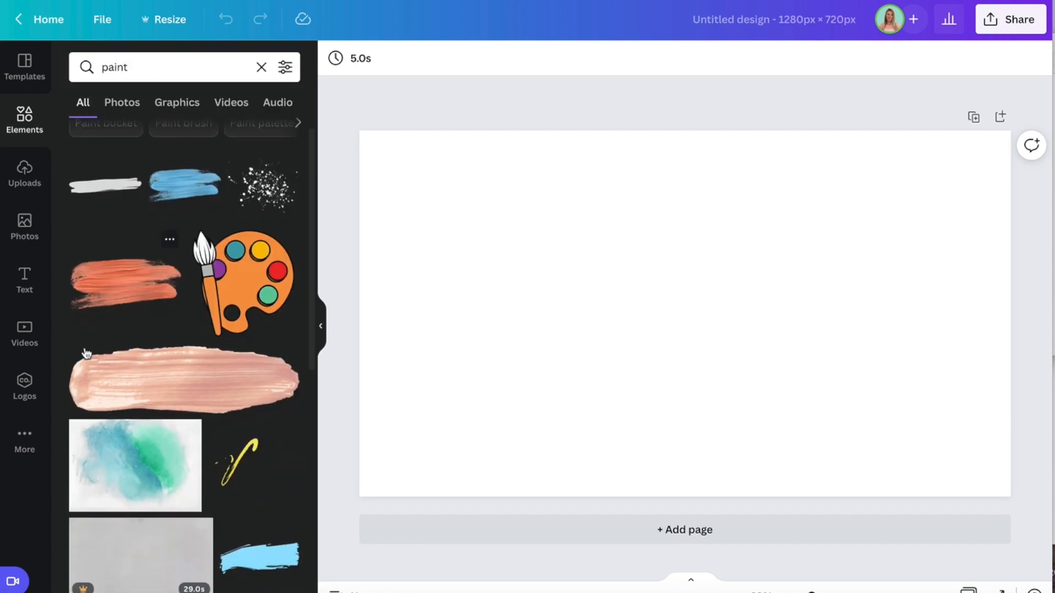
left_click(139, 391)
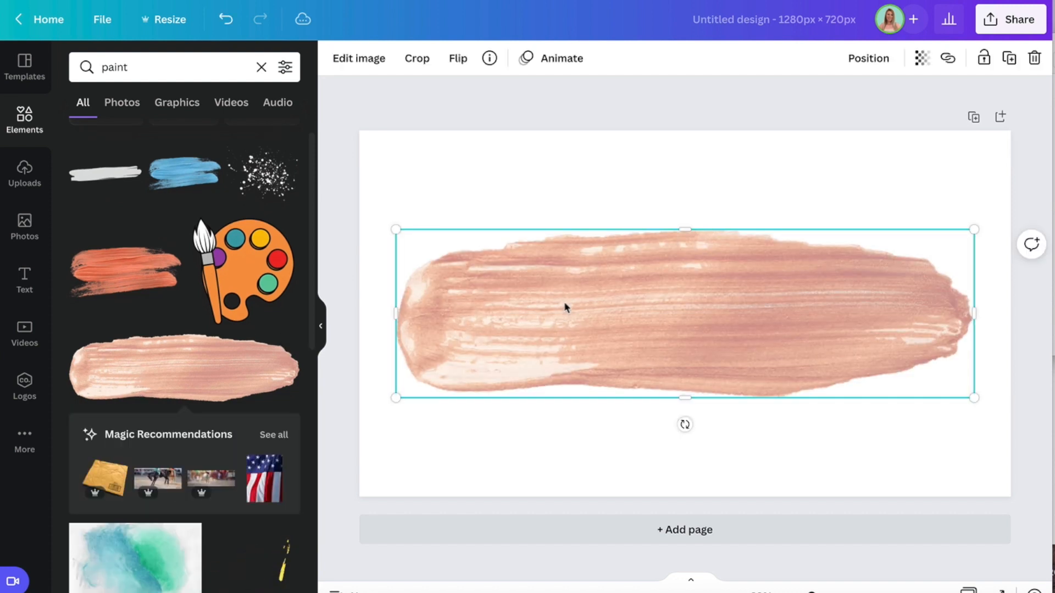
key("Delete")
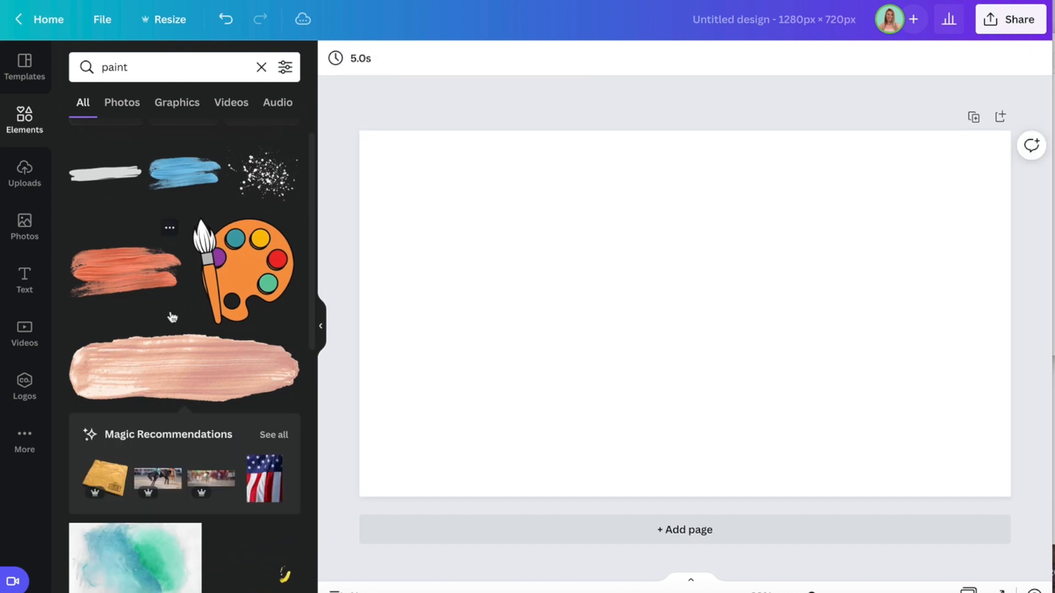
scroll(170, 313, "down", 5)
scroll(165, 313, "up", 5)
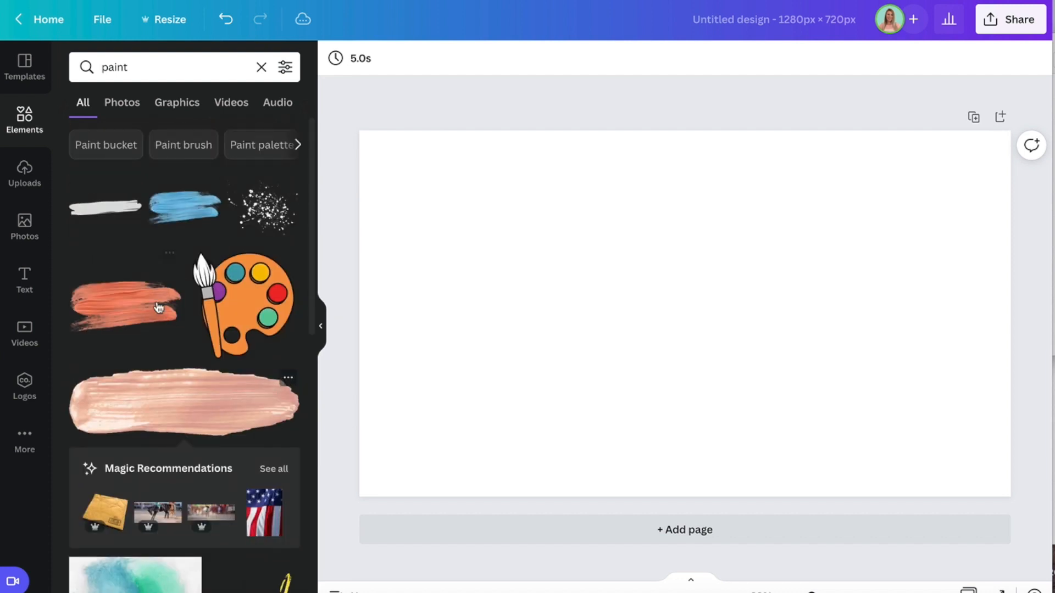
- Place the single-color paint stroke near the page's lower-left corner at about half the page width, colored with the coral brand color
left_click(112, 219)
left_click_drag(590, 347, 454, 468)
left_click_drag(629, 428, 703, 377)
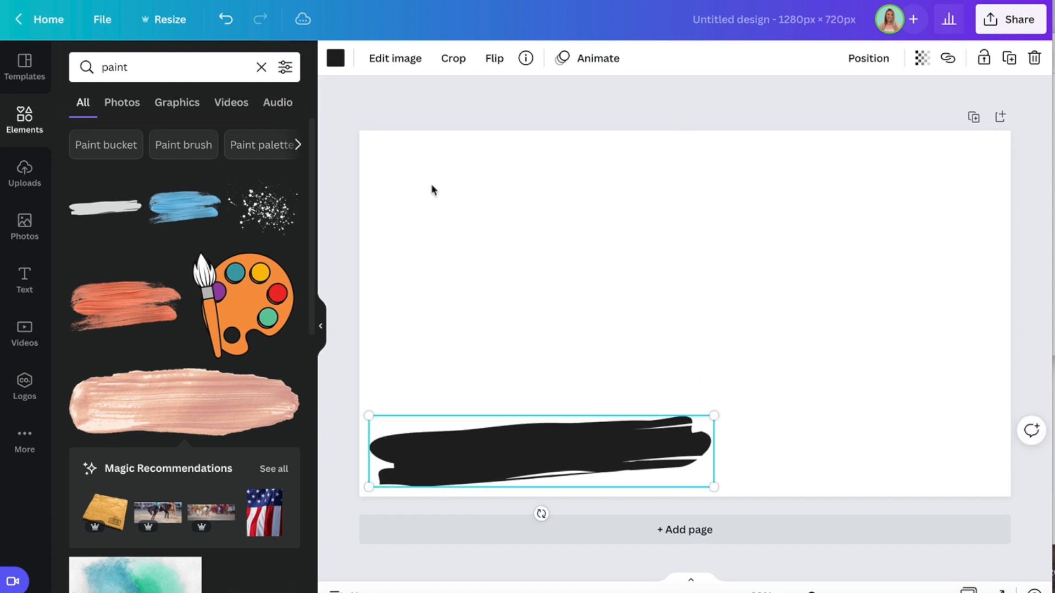
left_click(335, 58)
left_click(85, 242)
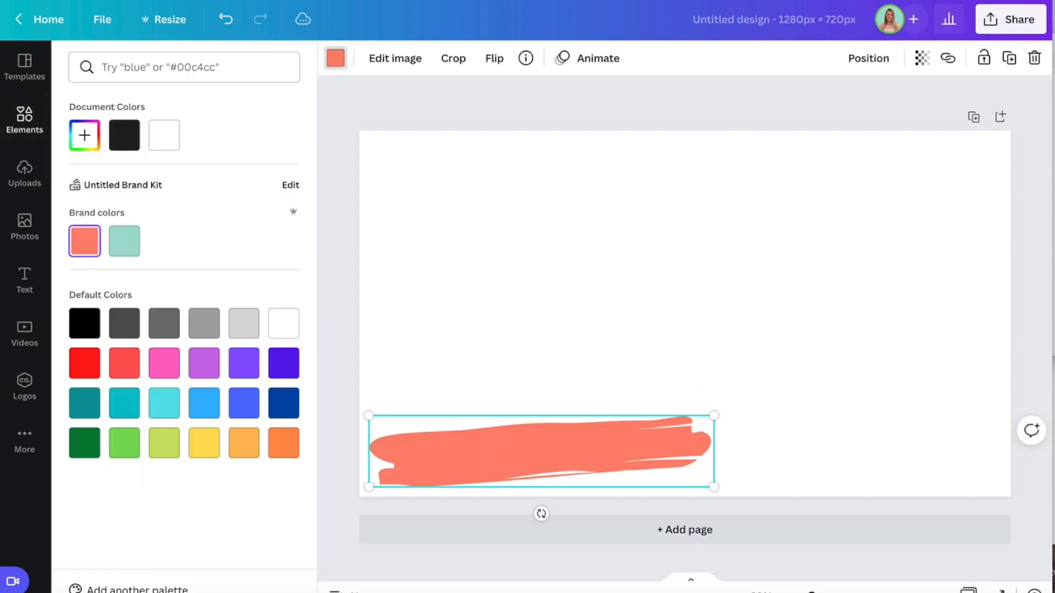
- Add a subheading over the coral stroke containing the person's full name, with freedominabudget.com on a second line
left_click(24, 279)
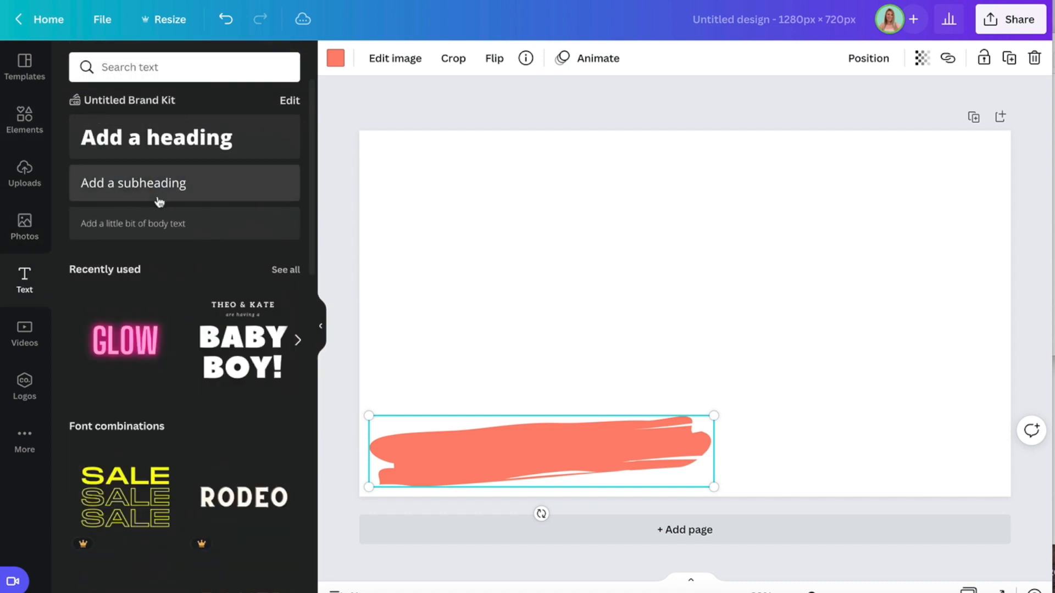
left_click(192, 181)
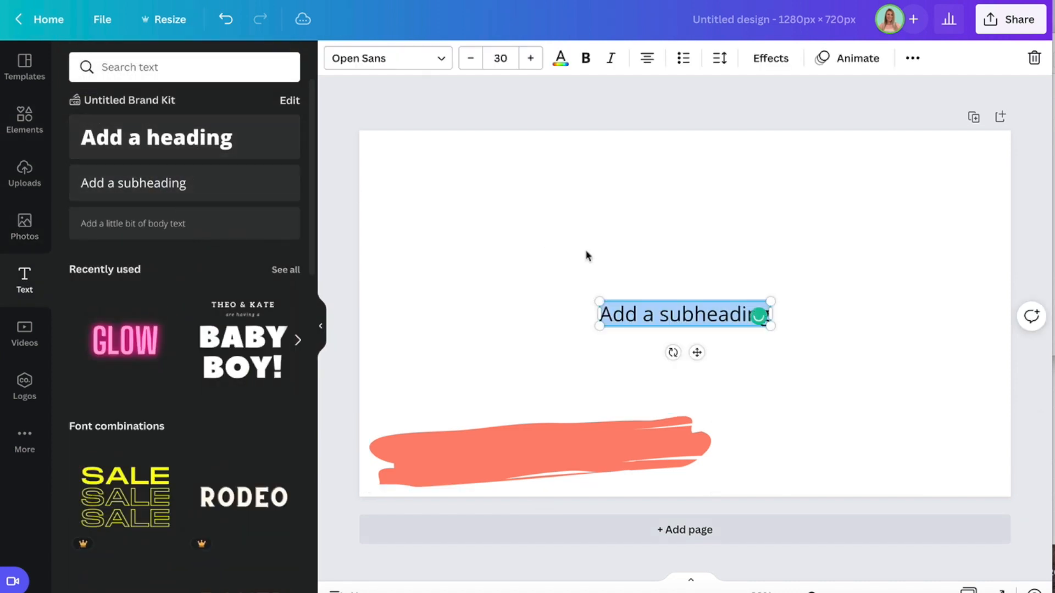
type("Kelly Anne Smith")
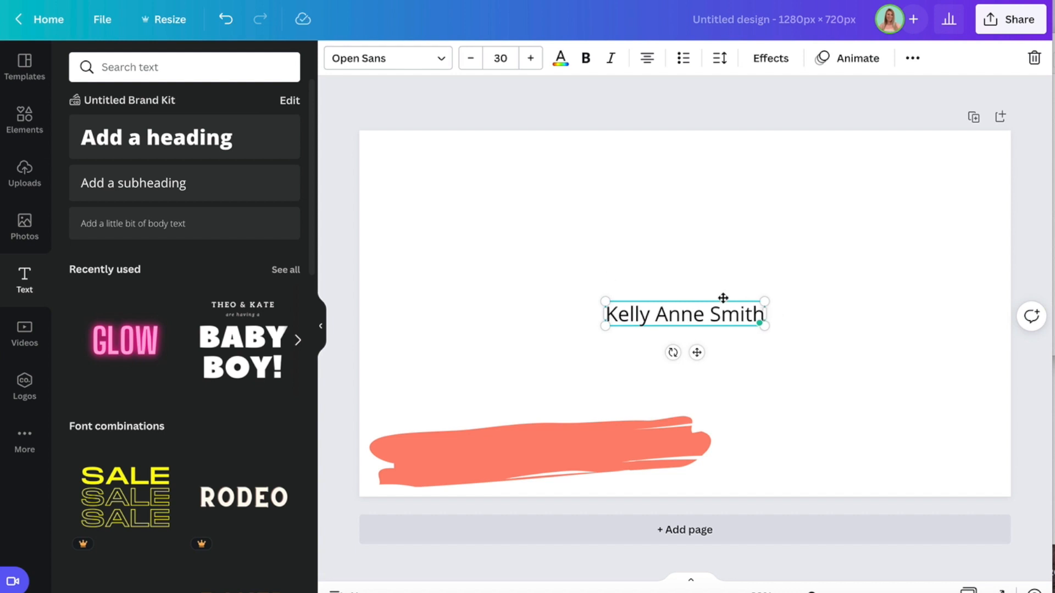
left_click_drag(713, 300, 512, 437)
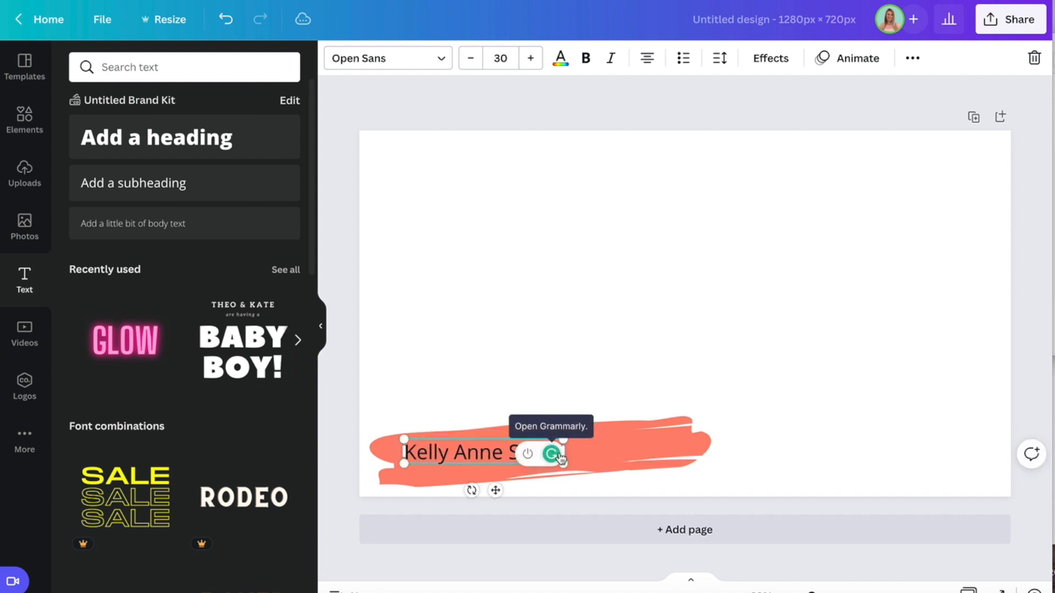
key("Return")
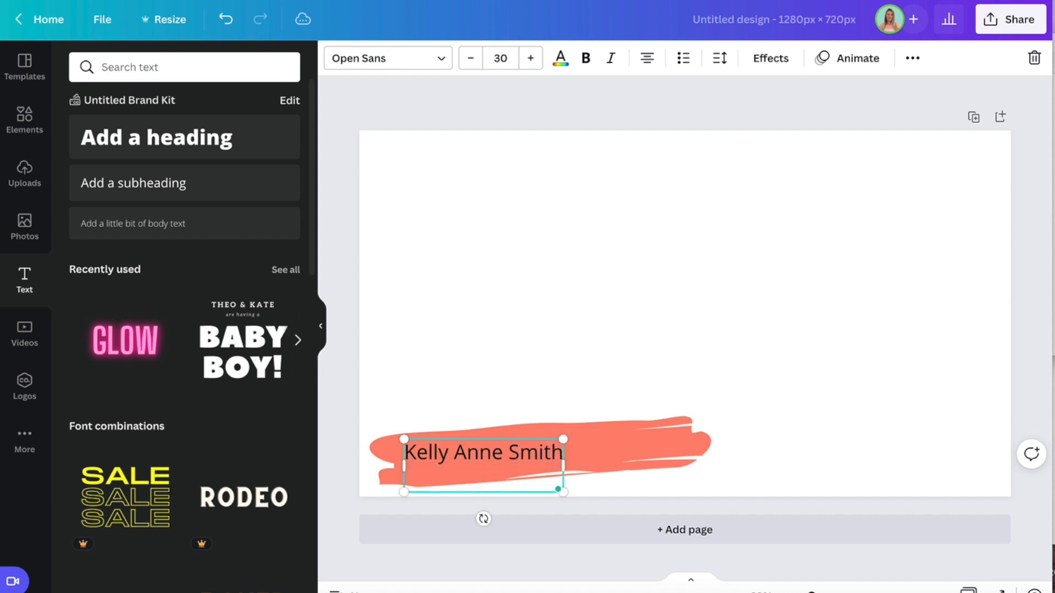
type("freedominabudget.com")
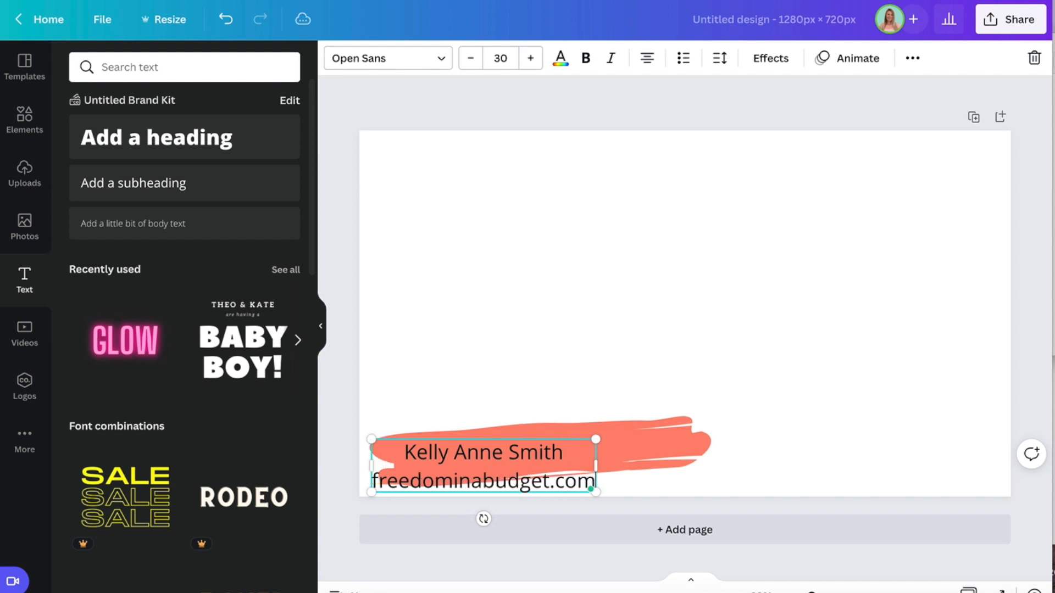
- Widen the name and website text box to slightly beyond the coral stroke and left-align its text
left_click_drag(596, 465, 725, 467)
left_click(647, 58)
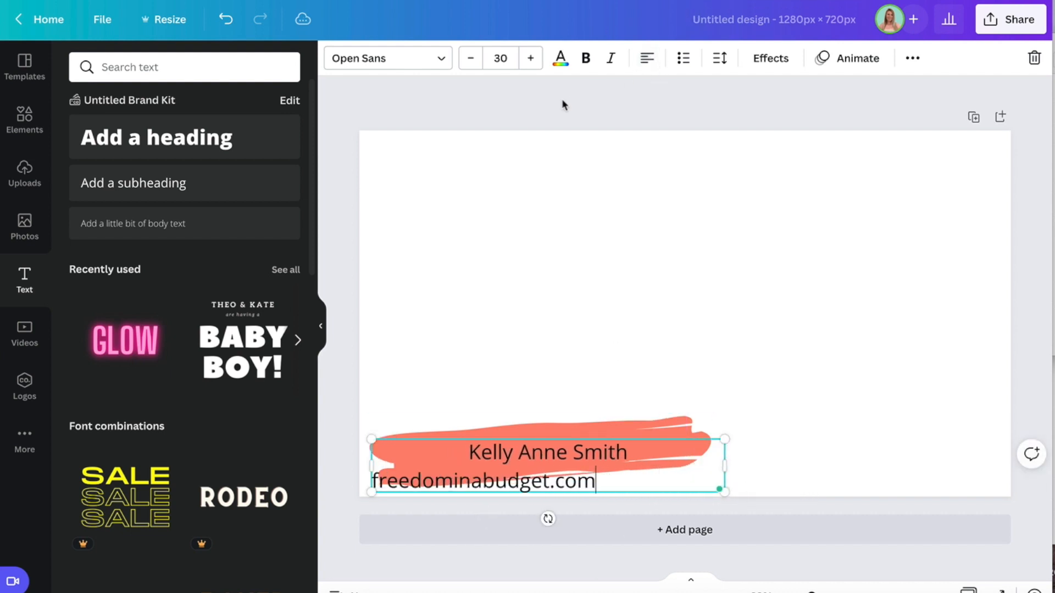
left_click(655, 59)
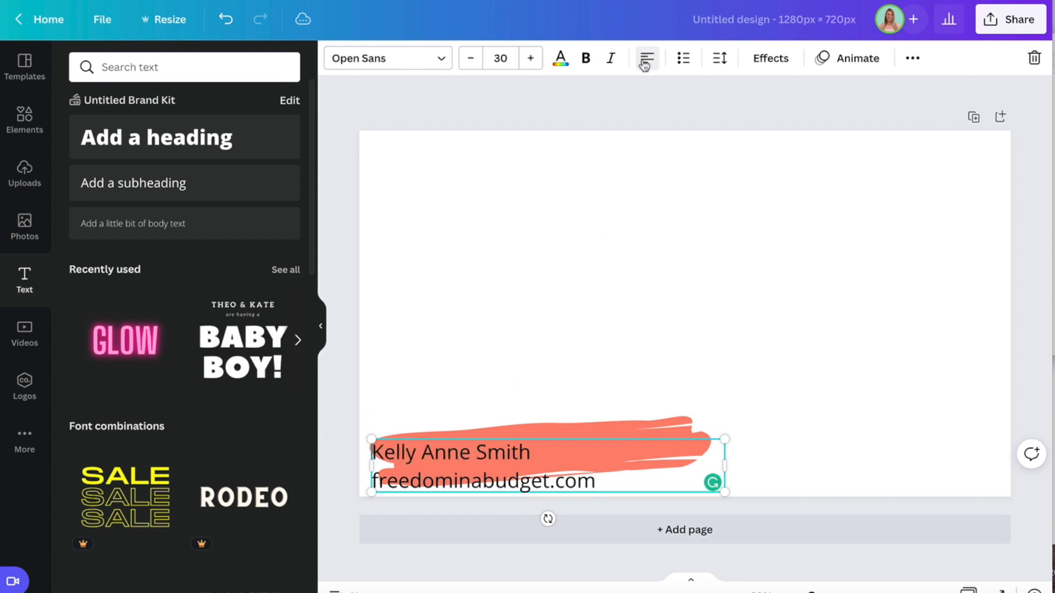
- Shrink the coral stroke to about the website line's width in the page's lower-left corner and lower the text box over it
left_click(506, 423)
left_click_drag(596, 427, 588, 442)
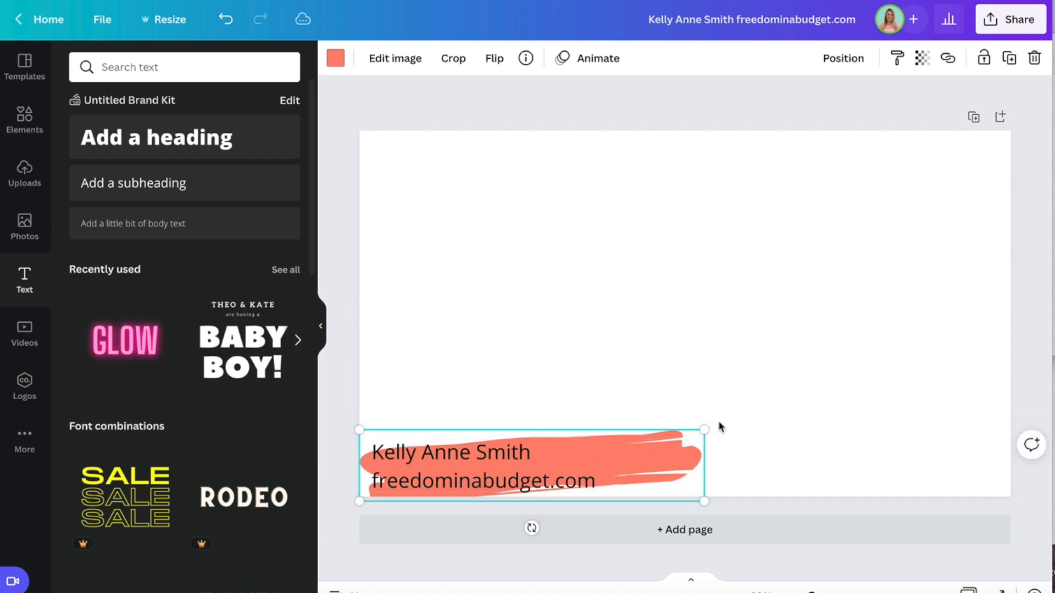
mouse_move(697, 426)
left_mouse_down()
mouse_move(619, 447)
mouse_move(669, 459)
left_mouse_up()
left_click(650, 415)
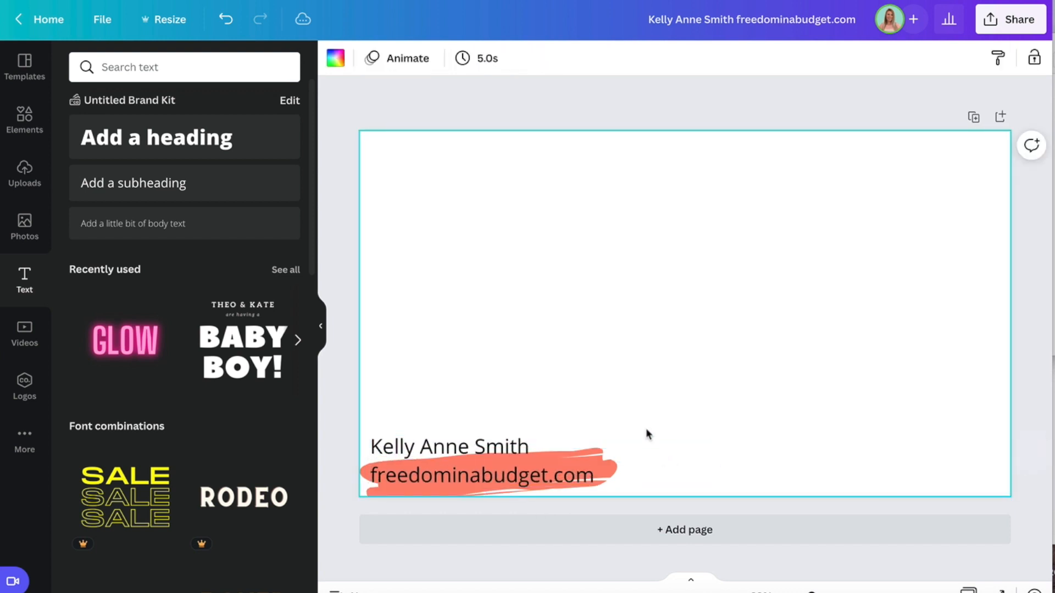
left_click_drag(597, 474, 597, 502)
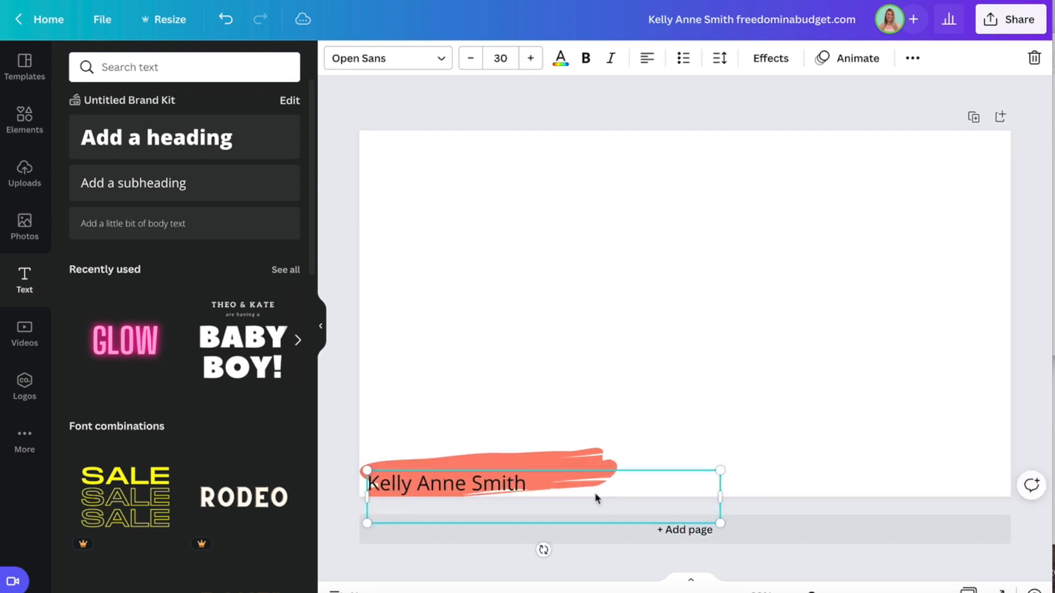
- Duplicate the coral stroke, place the copy overlapping just above the original, and flip it horizontally
left_click(589, 452)
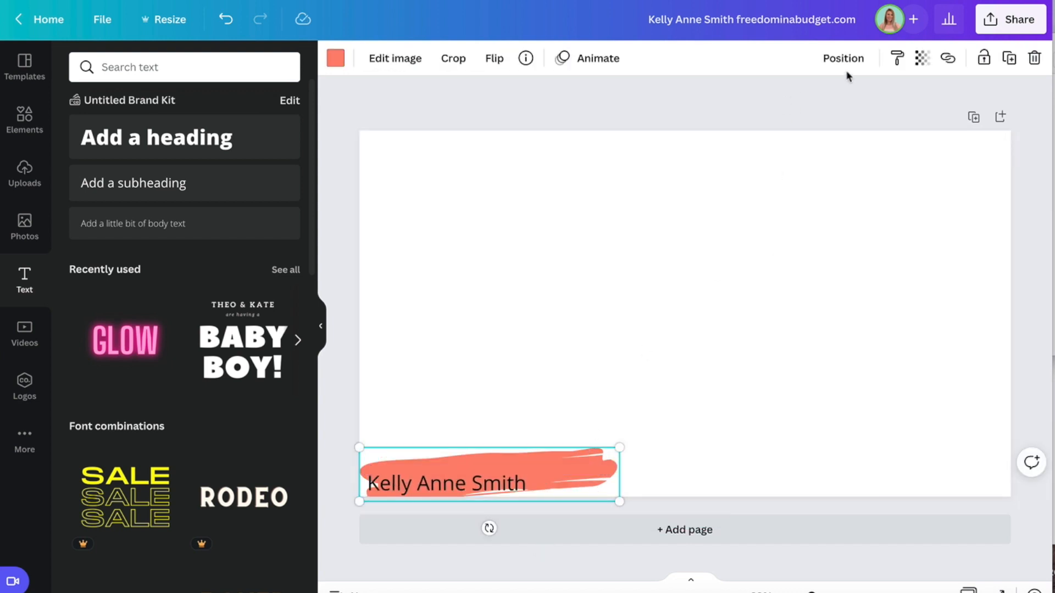
left_click(1008, 59)
left_click_drag(532, 479, 526, 440)
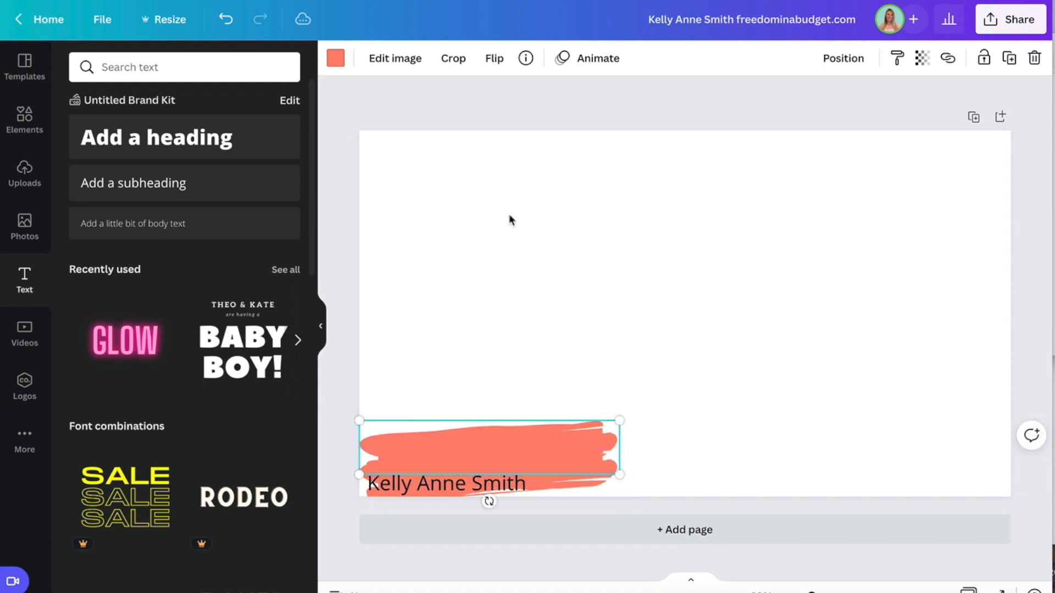
left_click(509, 73)
left_click(508, 98)
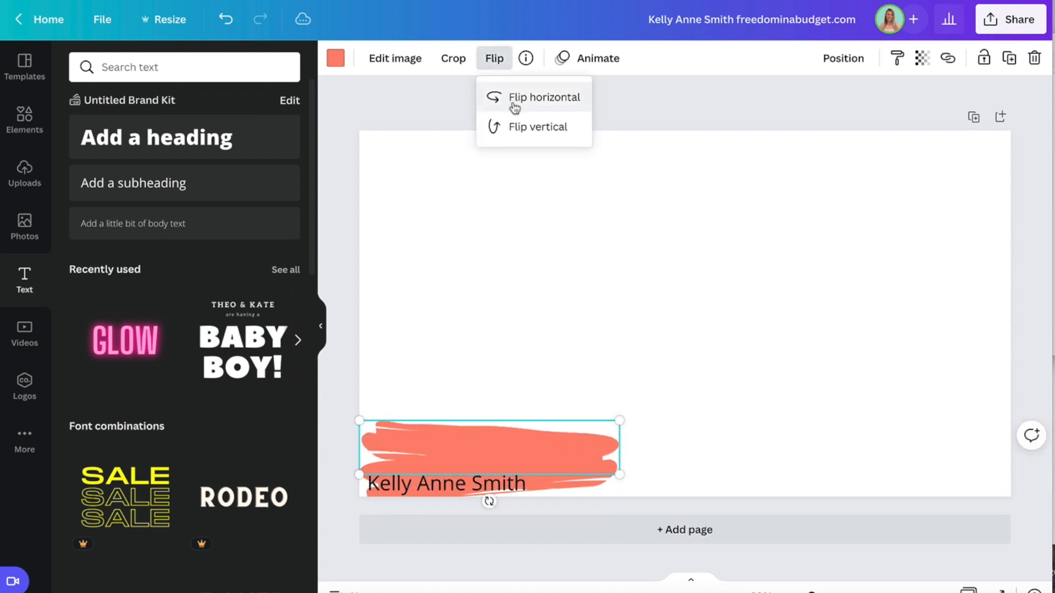
- Rotate the flipped stroke slightly counterclockwise, enlarge it a little, and position it to merge with the original stroke
left_click_drag(439, 424, 431, 440)
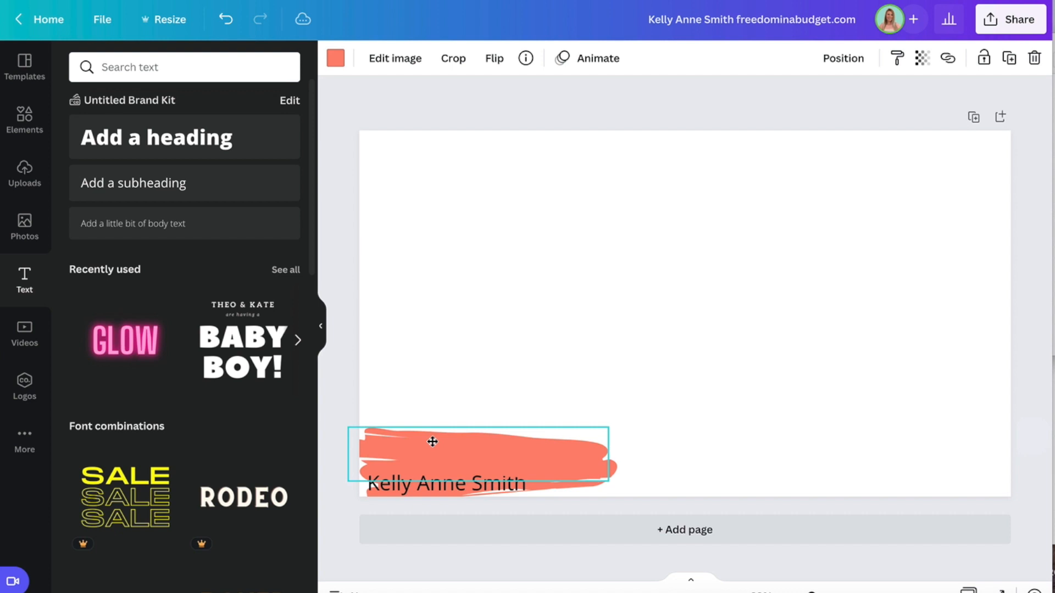
left_click_drag(478, 508, 482, 508)
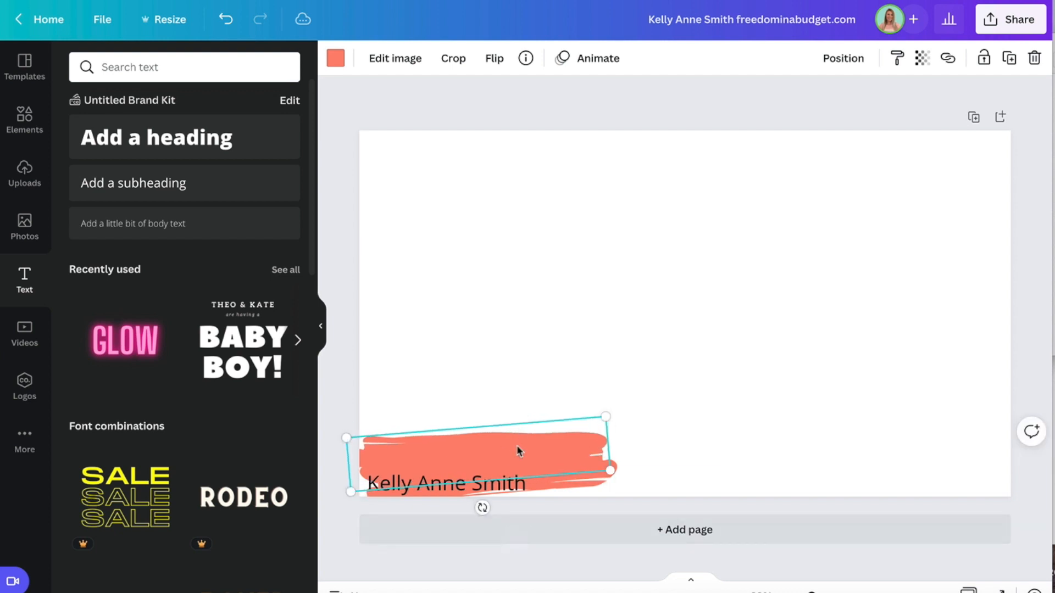
left_click_drag(518, 442, 520, 450)
left_click_drag(606, 419, 618, 413)
- Move the name and website text box up over both coral strokes and bring it forward in front of them
left_click_drag(498, 495, 509, 460)
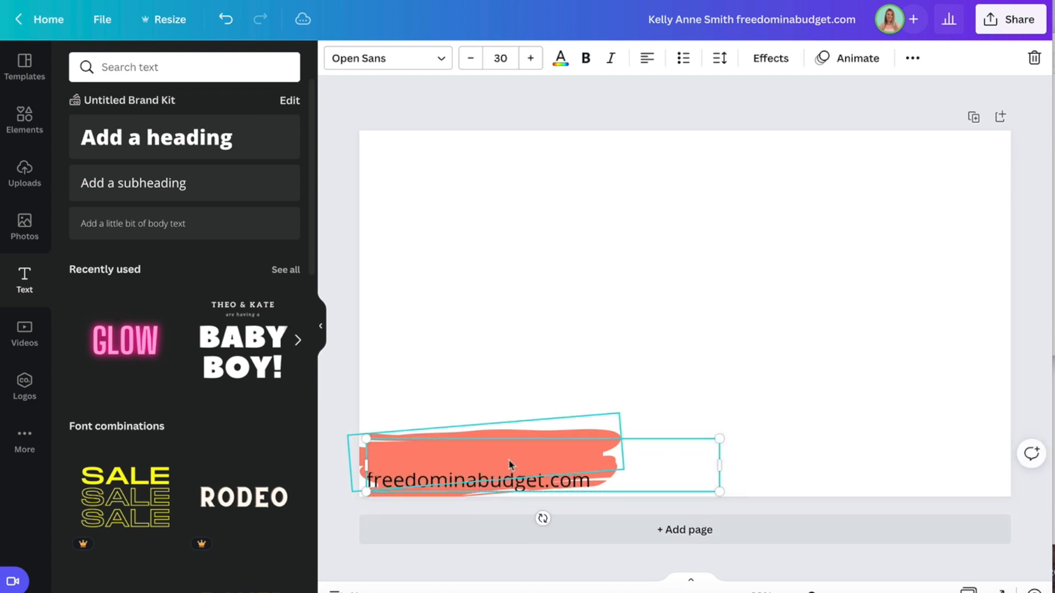
left_click(914, 59)
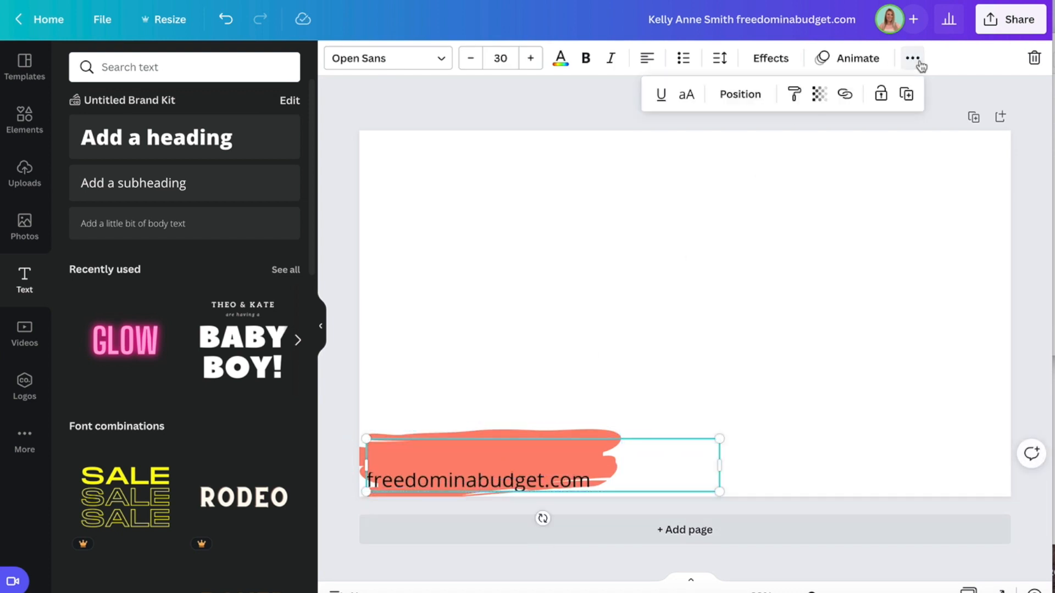
left_click(750, 95)
left_click(544, 142)
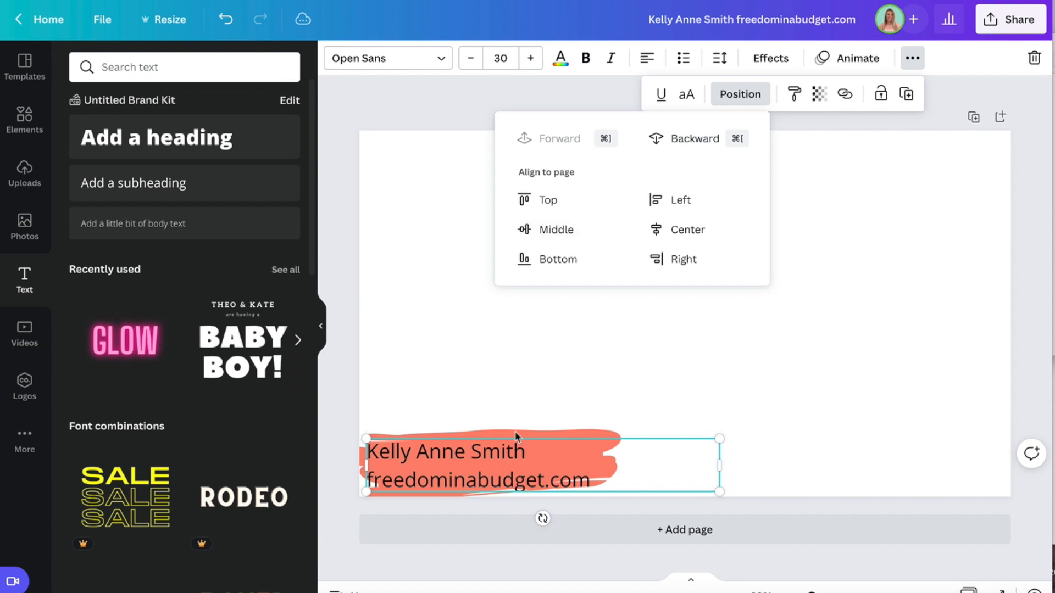
- Move the text and both coral strokes together slightly inward from the page corner, and readjust the strokes' placement behind the text
left_click(335, 385)
left_click(334, 387)
mouse_move(363, 448)
left_mouse_down()
mouse_move(417, 469)
mouse_move(424, 463)
left_mouse_up()
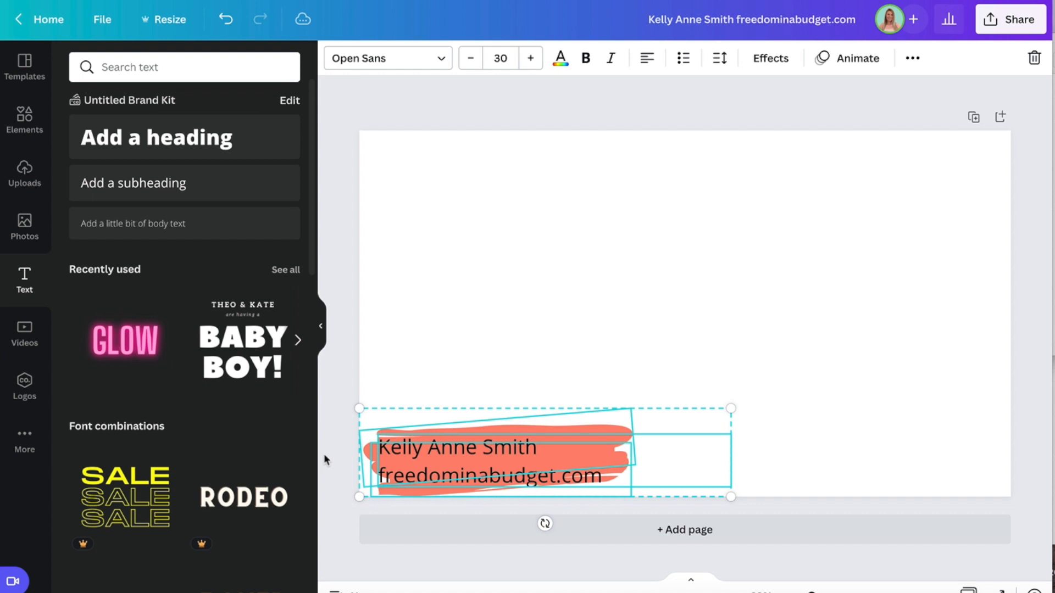
left_click(508, 357)
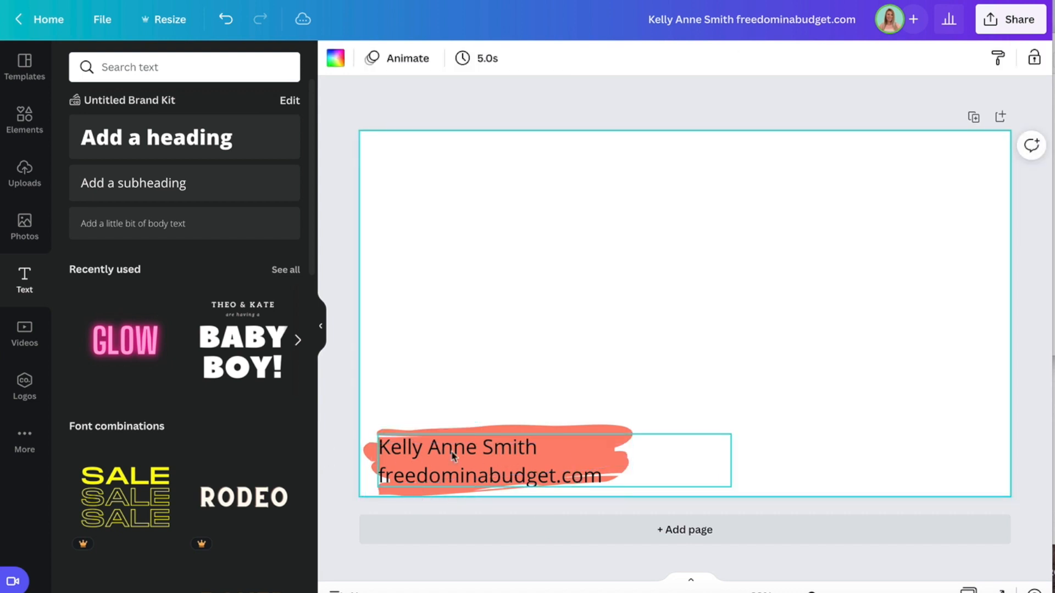
left_click(432, 492)
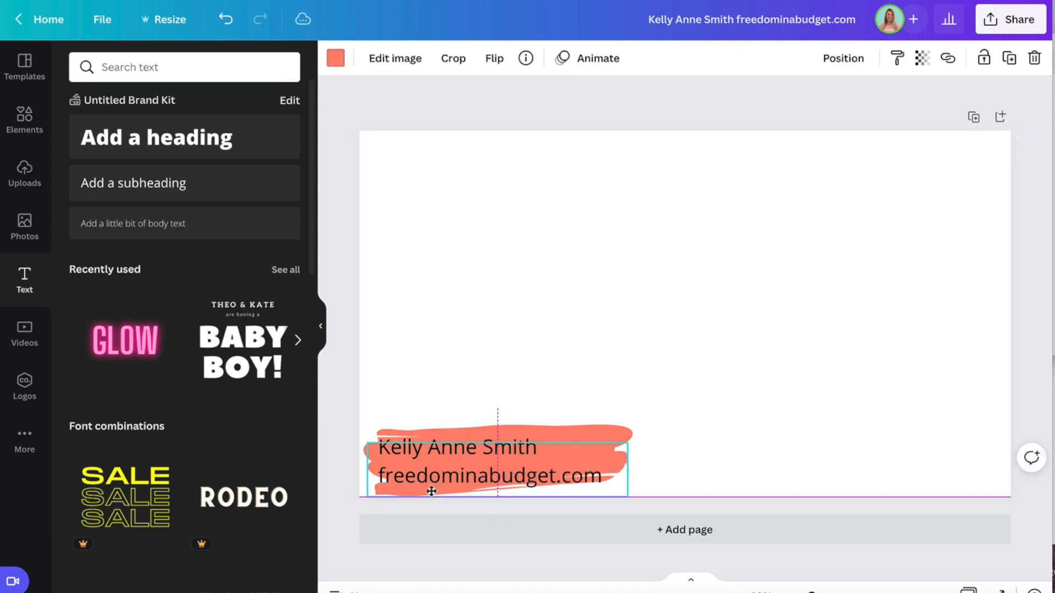
left_click_drag(500, 523, 507, 523)
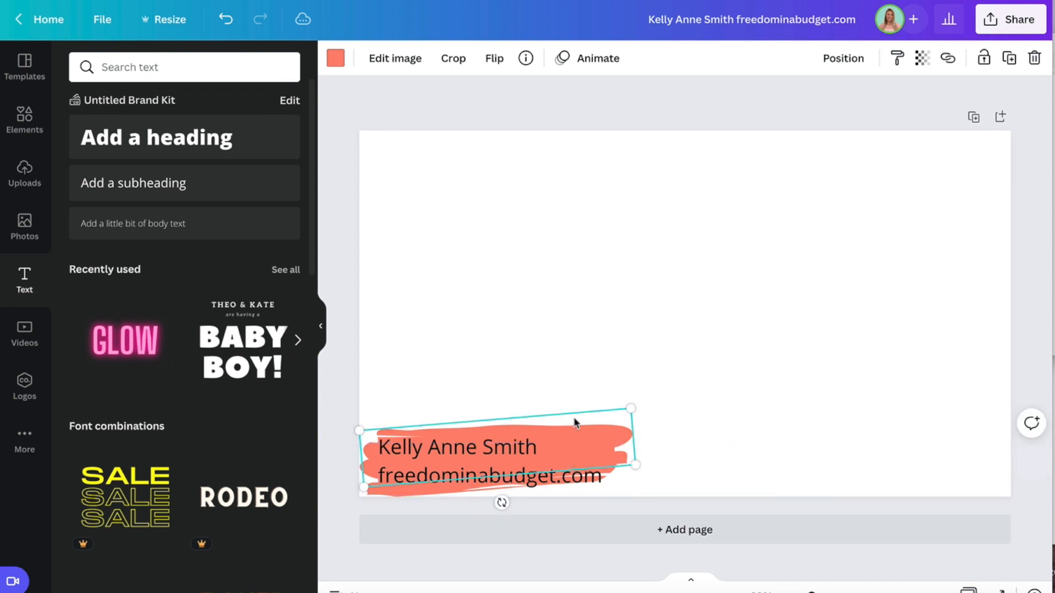
- Move the name and website text box up clear of the coral strokes and delete both strokes
left_click(583, 388)
left_click_drag(495, 459, 497, 410)
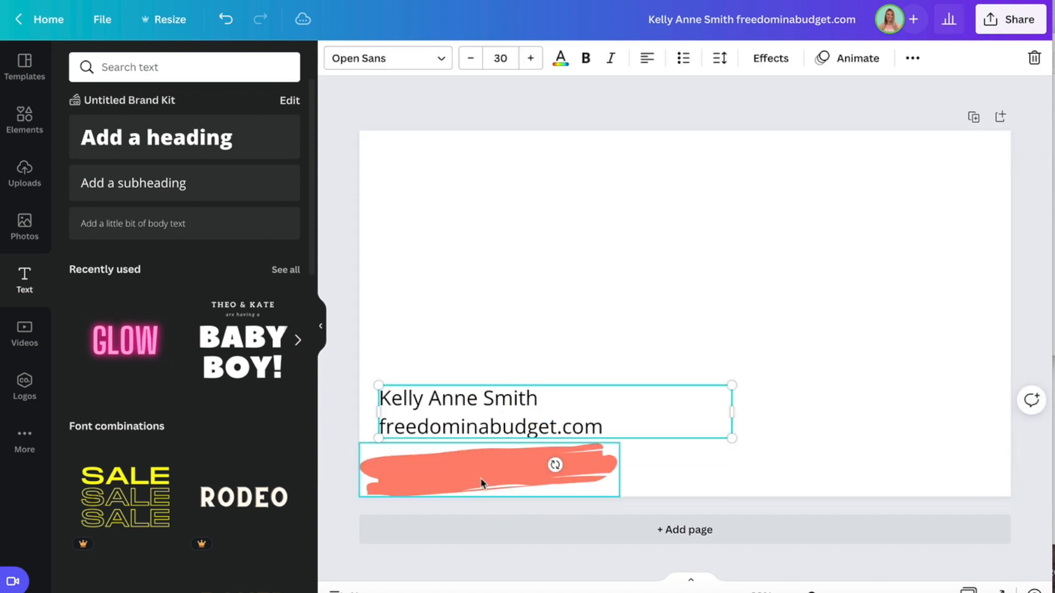
left_click(482, 482)
key("Delete")
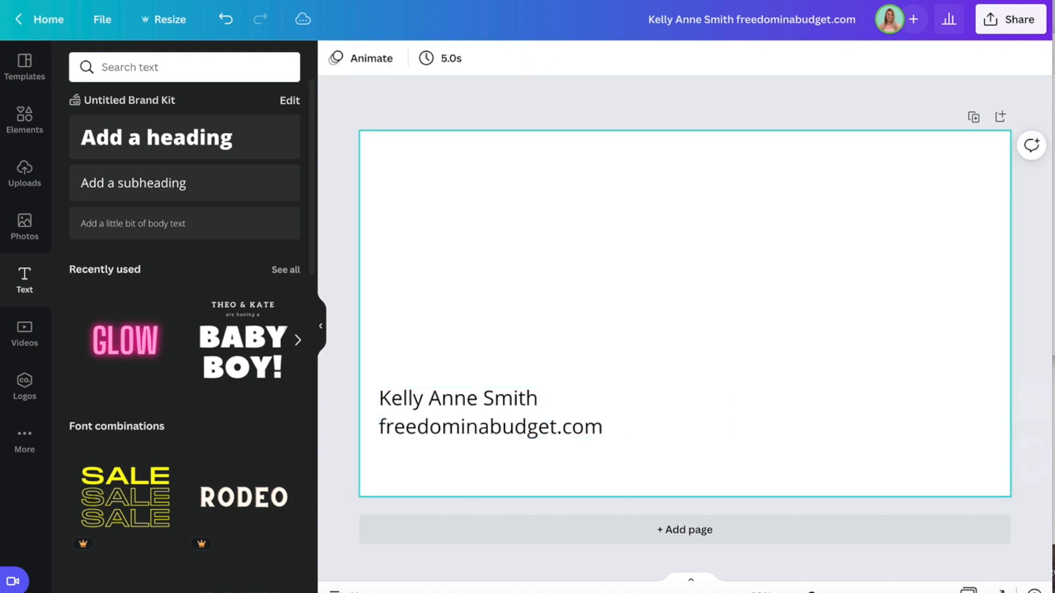
- Add the orange dry-brush stroke from the paint elements and place it behind the text in the page's lower-left corner
left_click(39, 114)
scroll(169, 341, "down", 7)
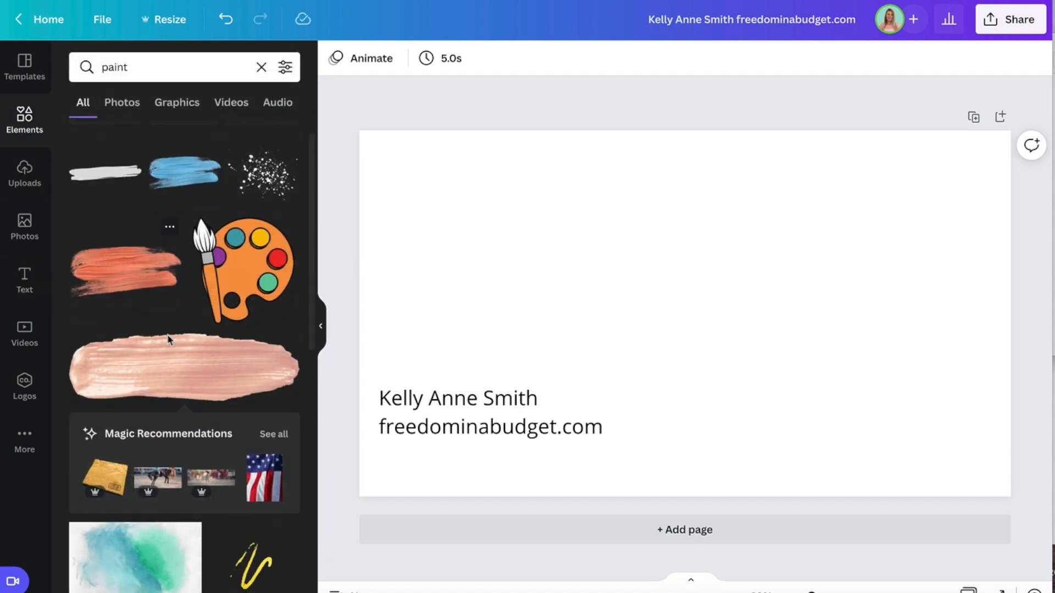
scroll(169, 341, "down", 5)
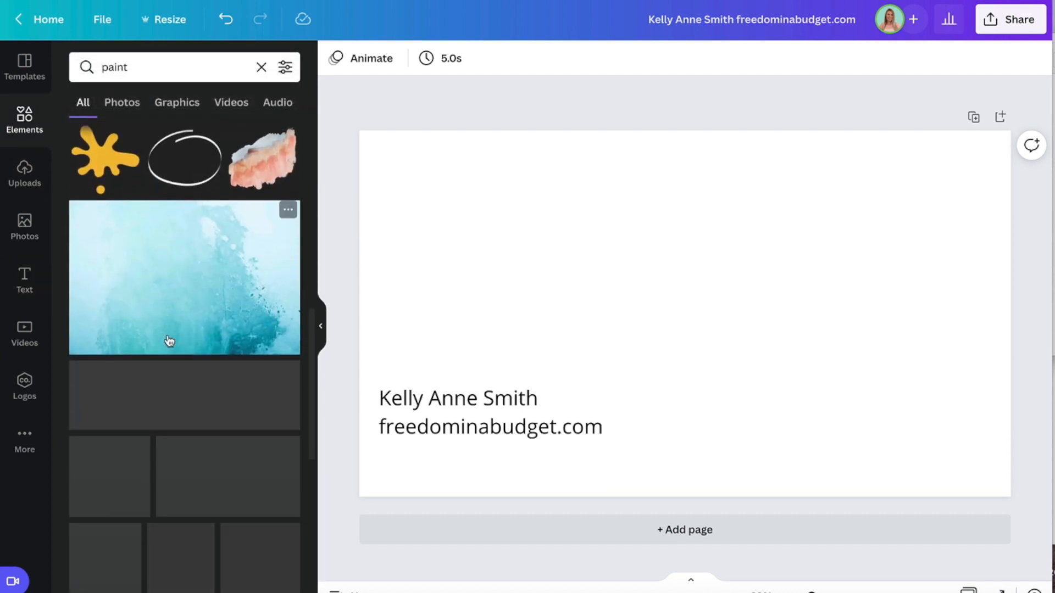
scroll(169, 340, "down", 4)
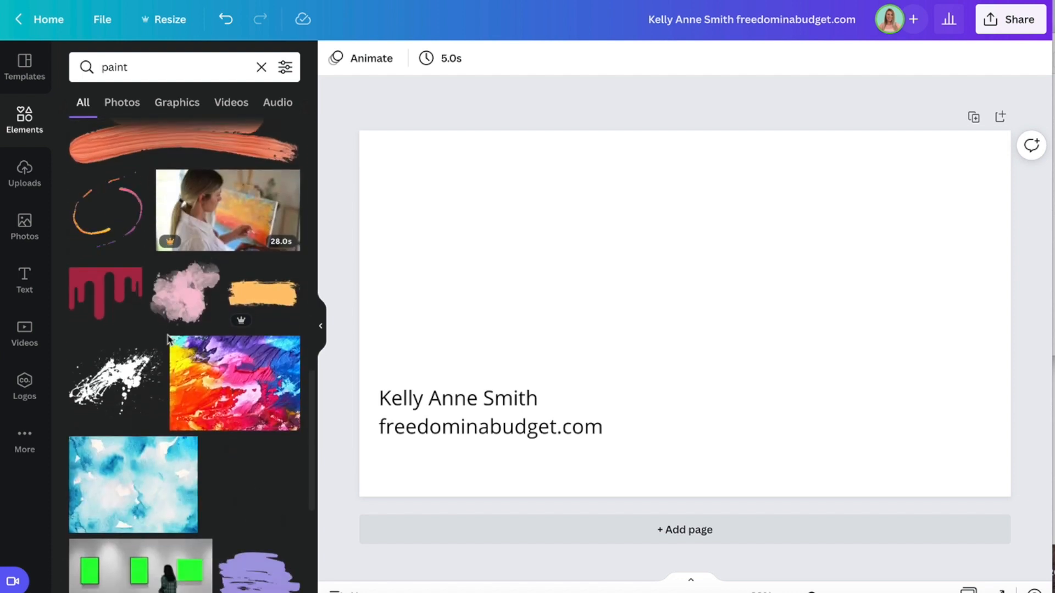
scroll(169, 341, "down", 1)
left_click(261, 264)
mouse_move(699, 332)
left_mouse_down()
mouse_move(509, 453)
mouse_move(514, 464)
left_mouse_up()
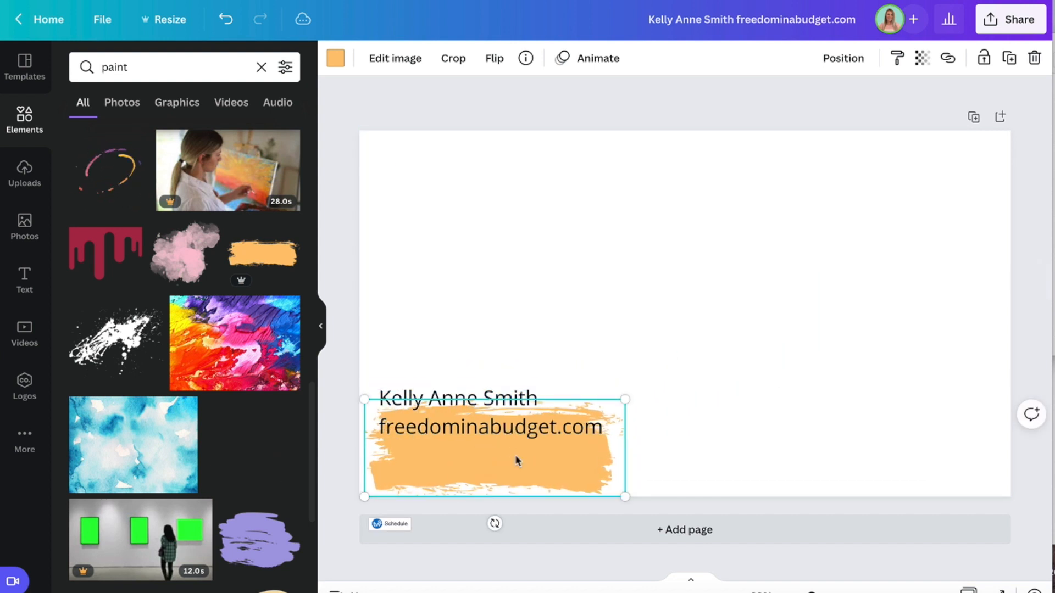
- Recolor the orange brush stroke with the coral brand color and lower the name and website text onto it
left_click(335, 57)
left_click(84, 240)
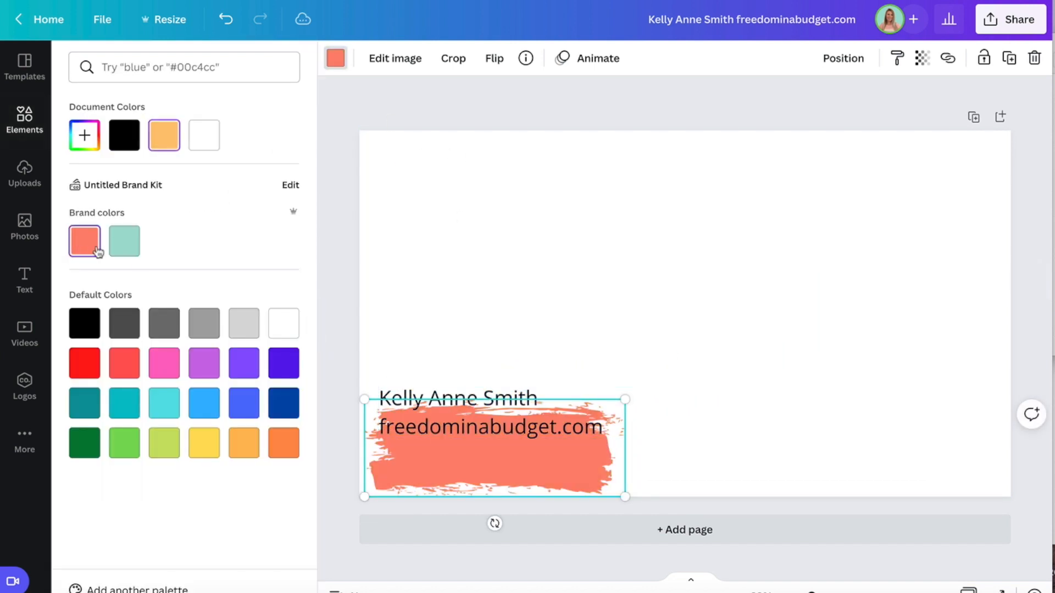
left_click(443, 398)
mouse_move(442, 398)
left_mouse_down()
mouse_move(436, 438)
mouse_move(453, 434)
left_mouse_up()
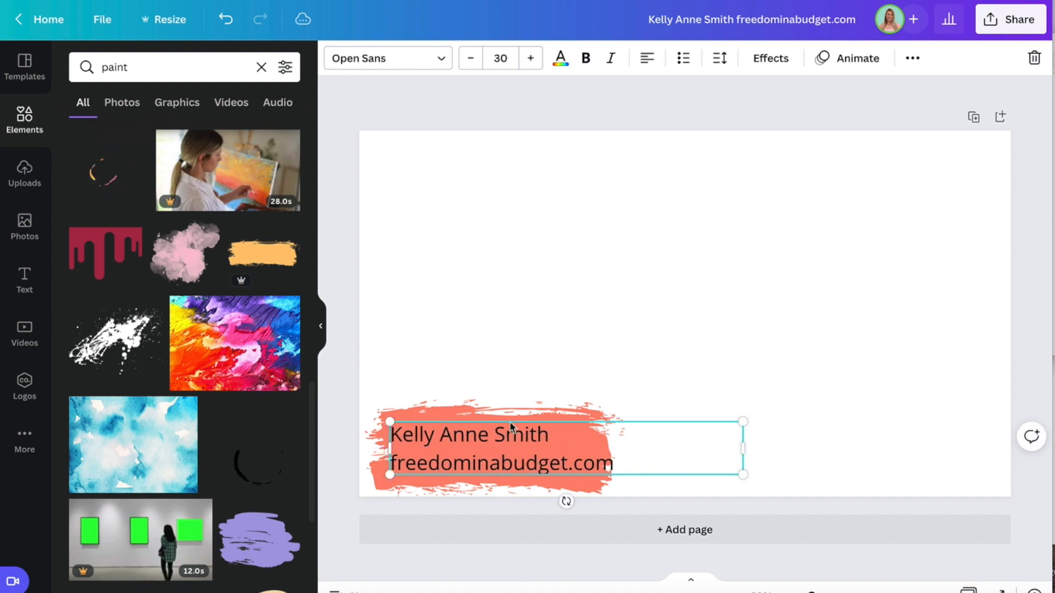
- Enlarge the coral brush stroke slightly and nudge the text box right and down over it
left_click(619, 406)
left_click_drag(624, 403, 645, 391)
left_click(486, 460)
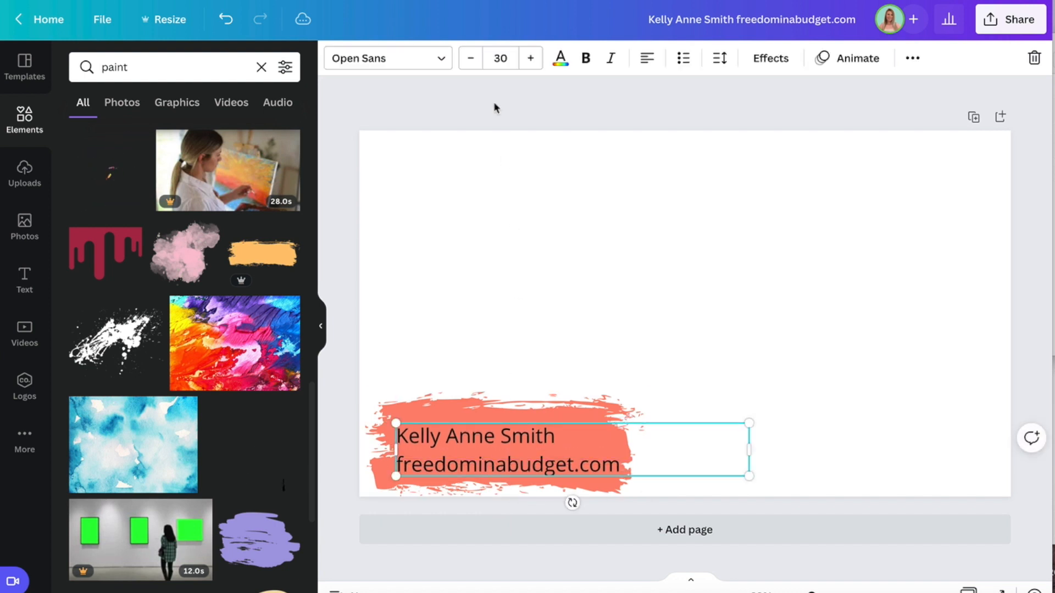
- Set the name and website text to white and nudge it slightly upward on the coral stroke
left_click(558, 60)
left_click(204, 144)
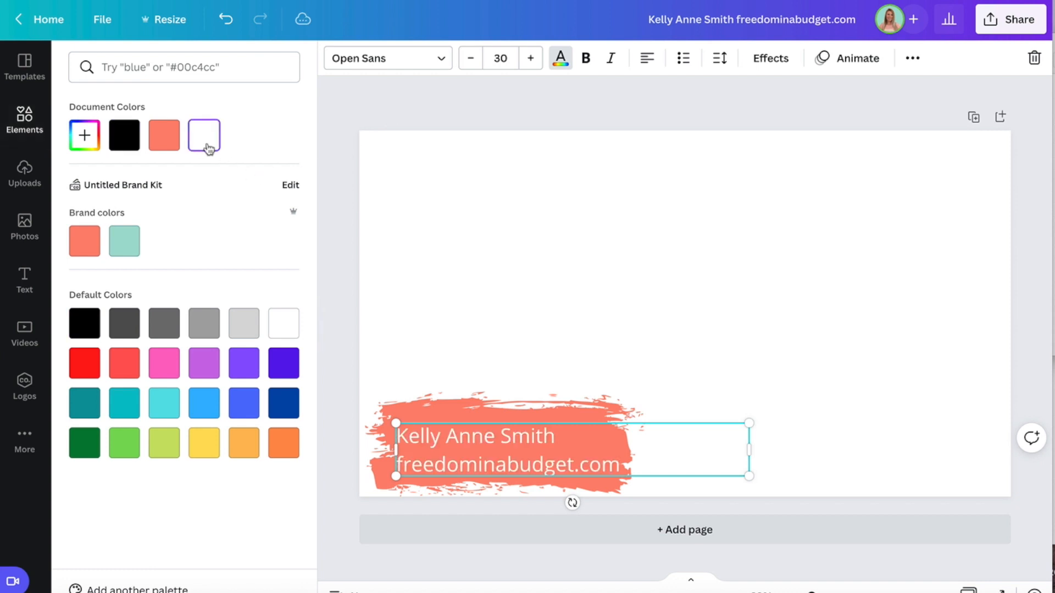
left_click(342, 281)
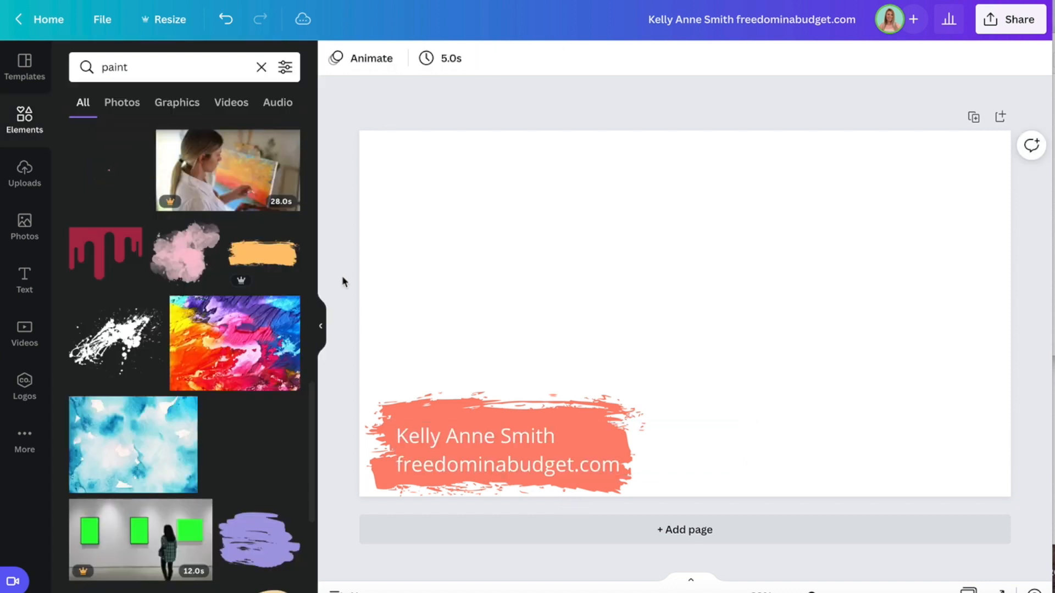
left_click(434, 438)
left_click_drag(433, 438, 434, 433)
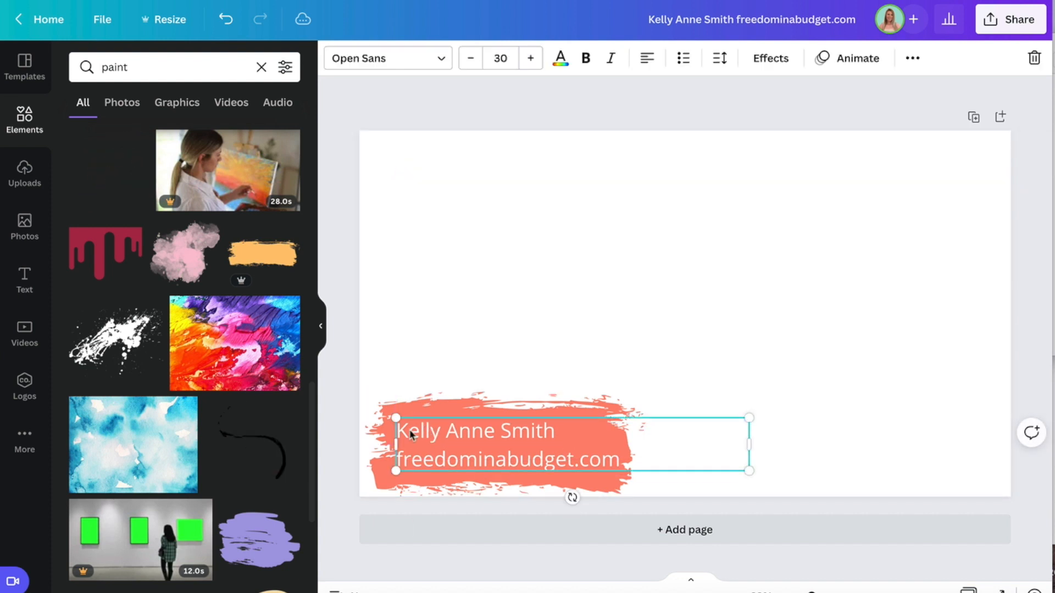
left_click(337, 402)
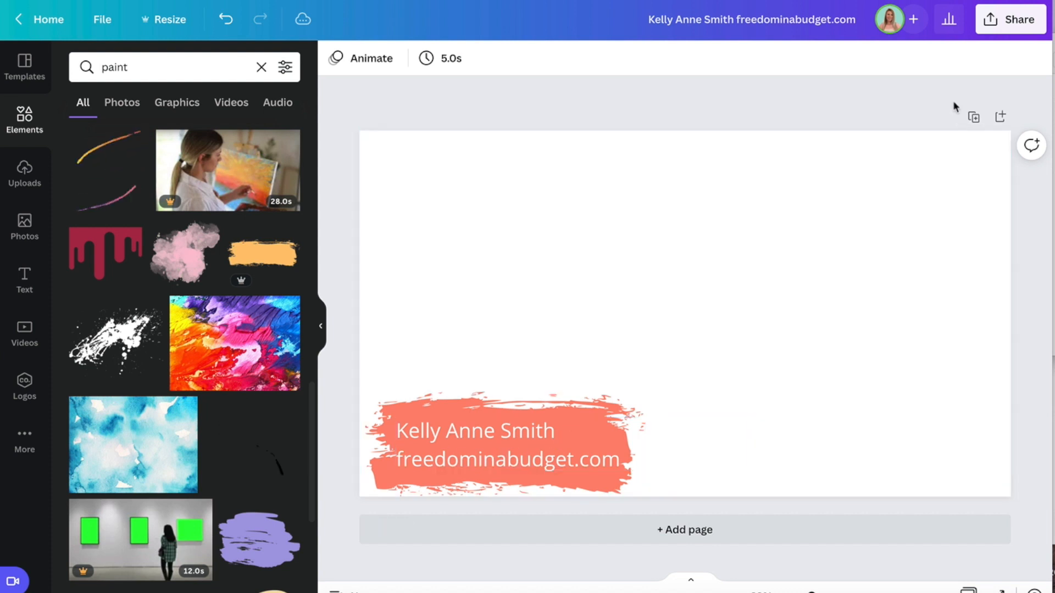
- Download the banner design as a 1280 × 720 px PNG with a transparent background
left_click(1034, 25)
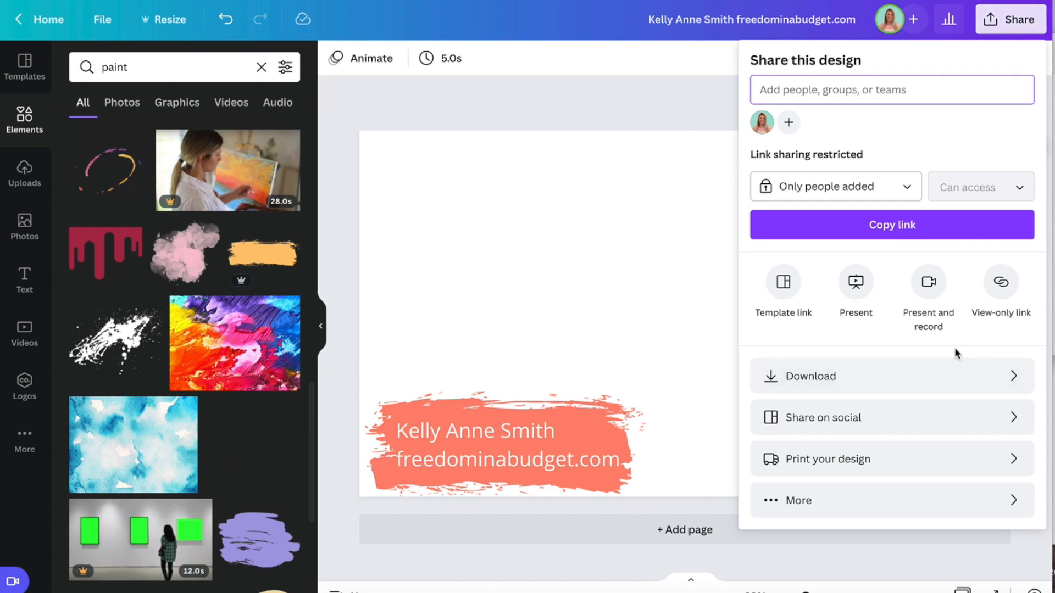
left_click(1014, 377)
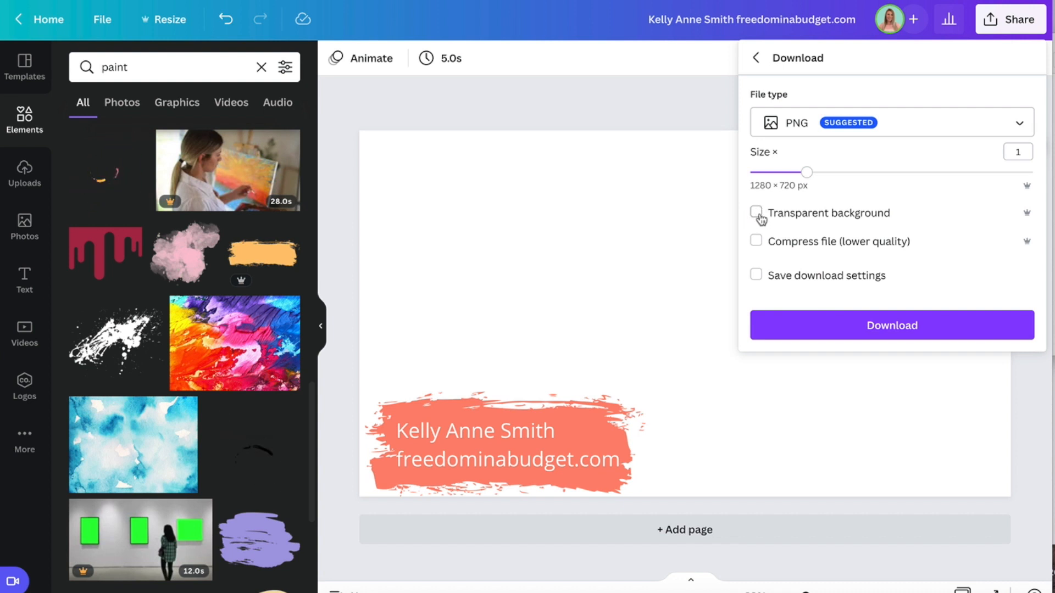
left_click(853, 336)
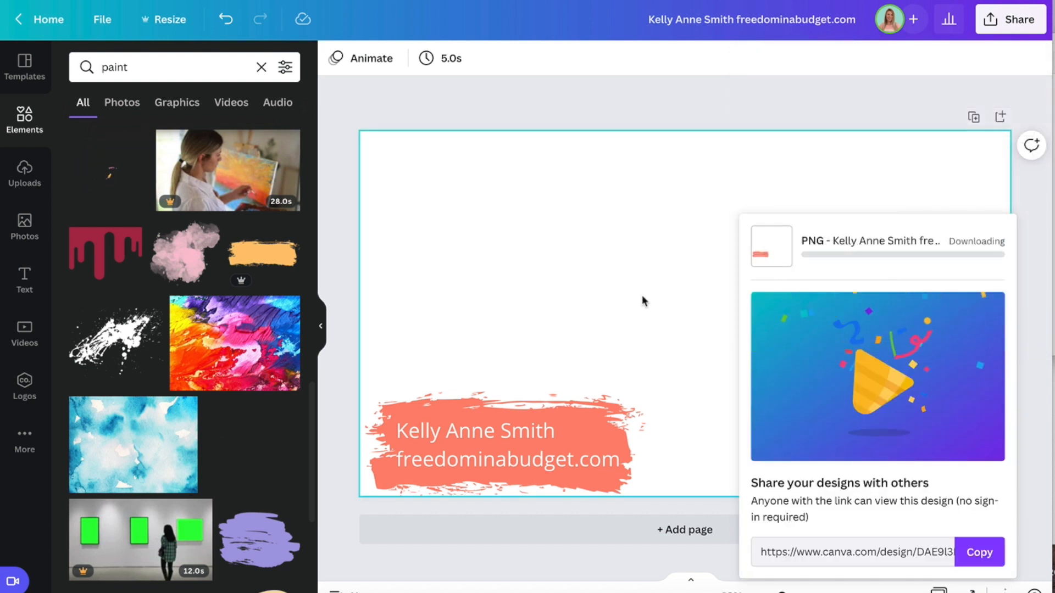
left_click(346, 407)
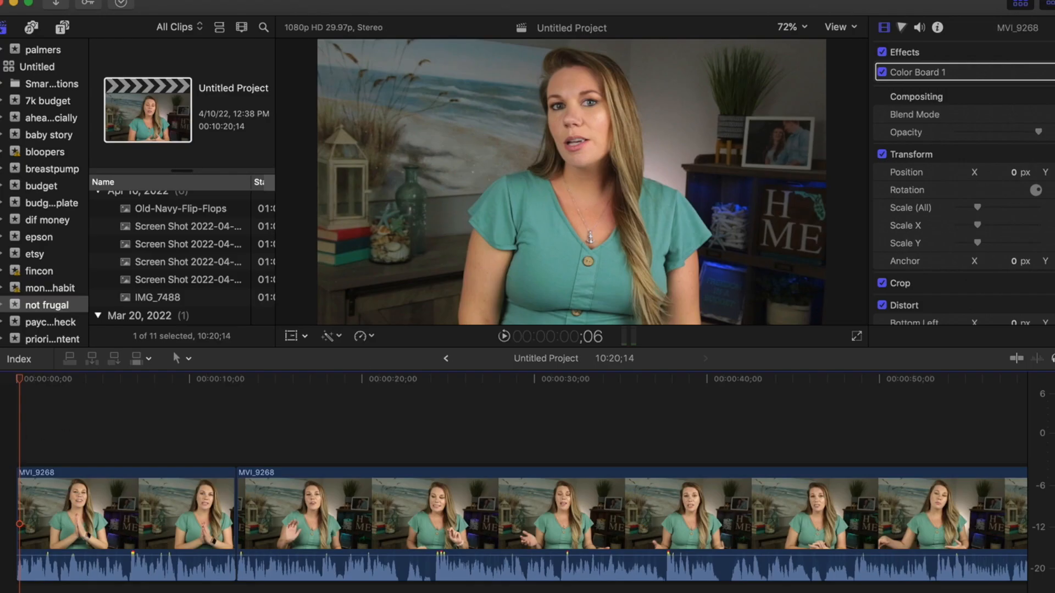
- In Final Cut Pro, add the banner PNG from the Downloads folder above the first clip near the timeline's start
key("super+Tab")
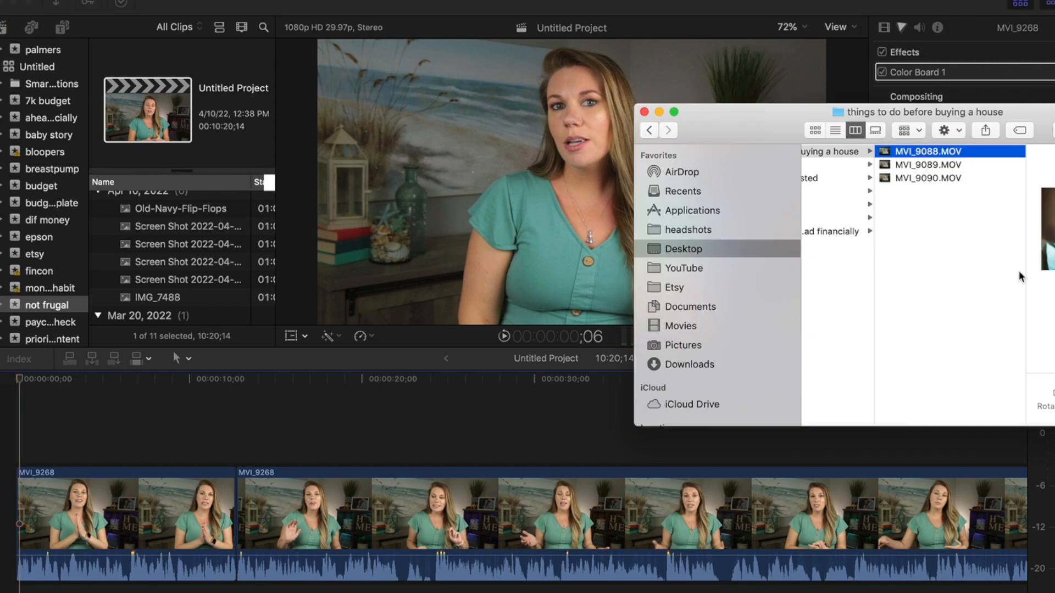
left_click(689, 365)
left_click_drag(833, 152, 25, 409)
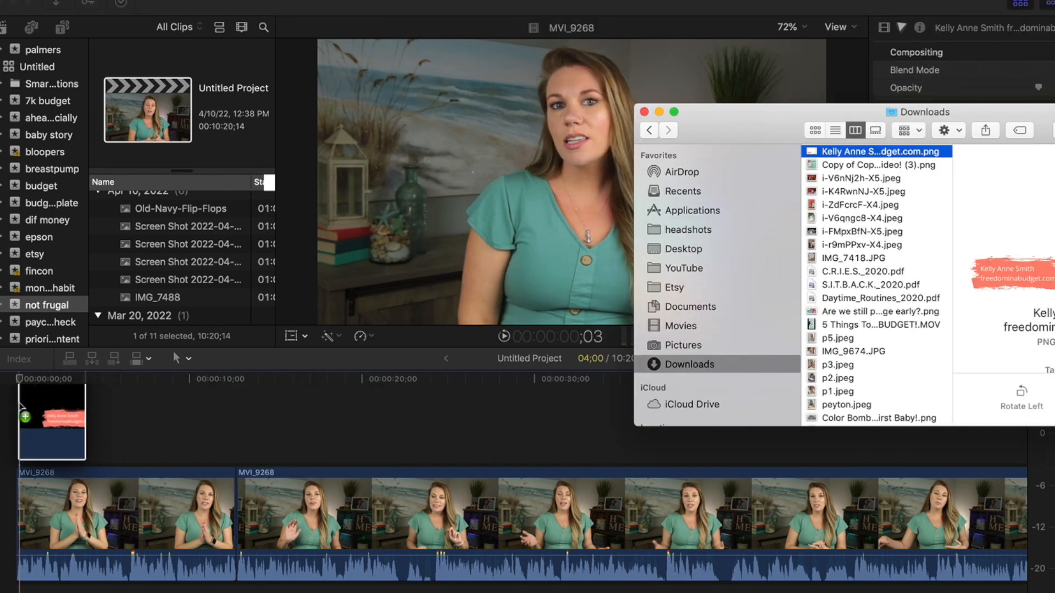
- Use Transform to scale the banner overlay down to about two-thirds size and fit it into the video frame's lower-left corner
left_click(42, 379)
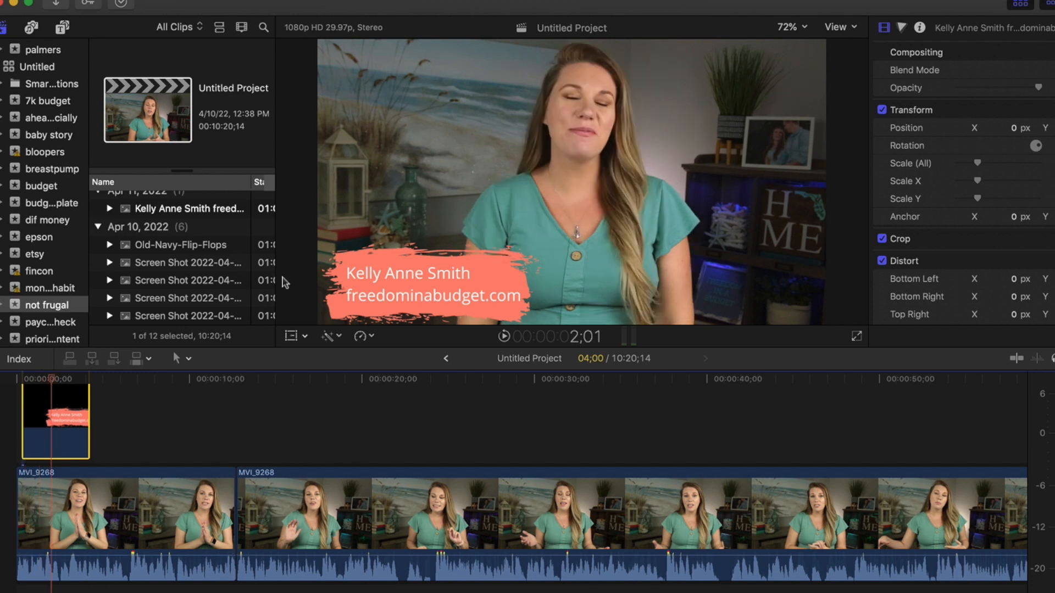
left_click(305, 337)
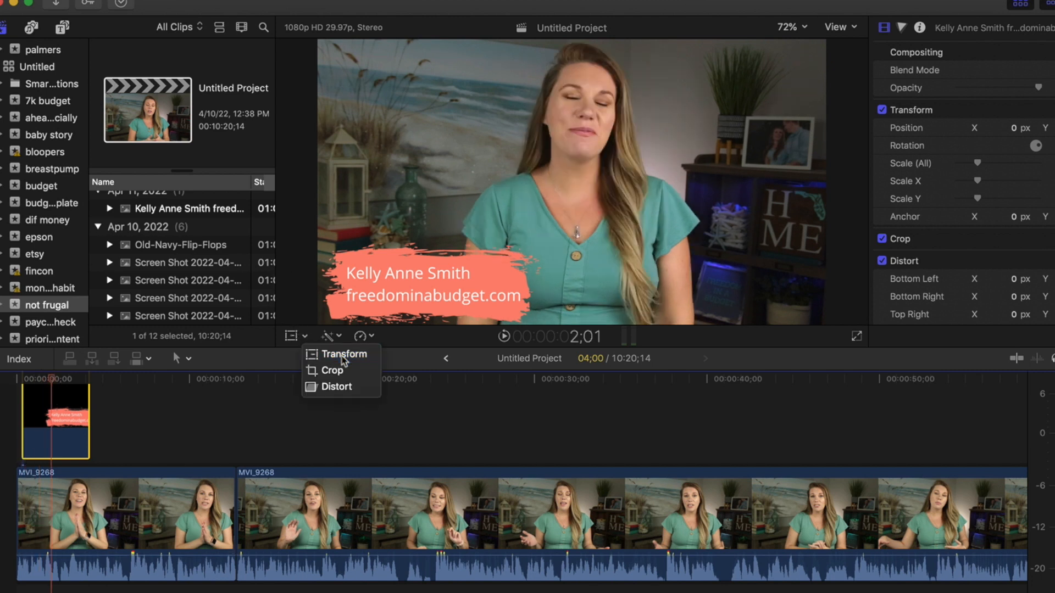
left_click(328, 351)
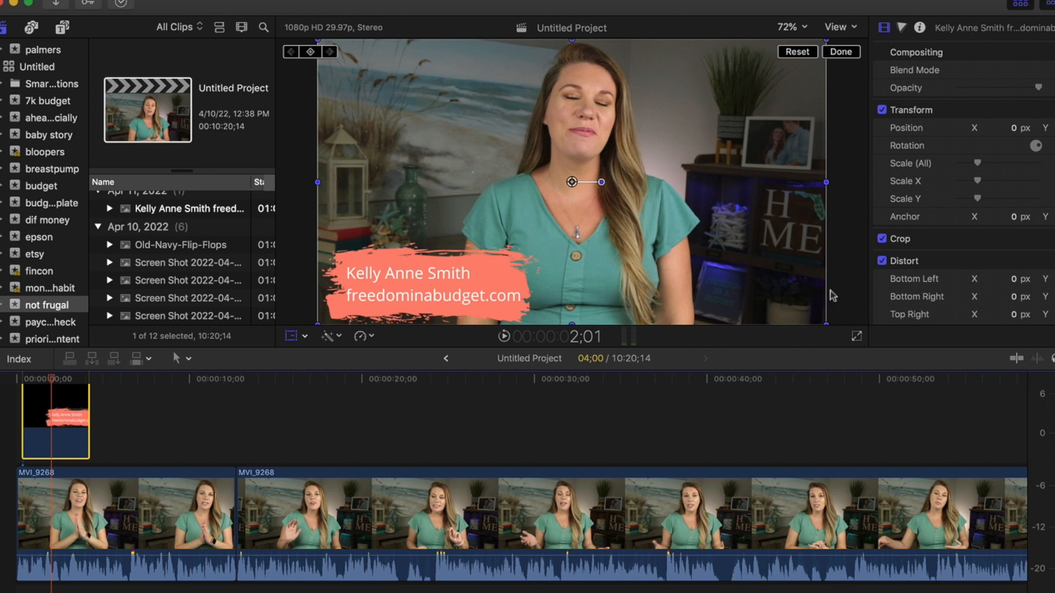
left_click_drag(786, 194, 741, 209)
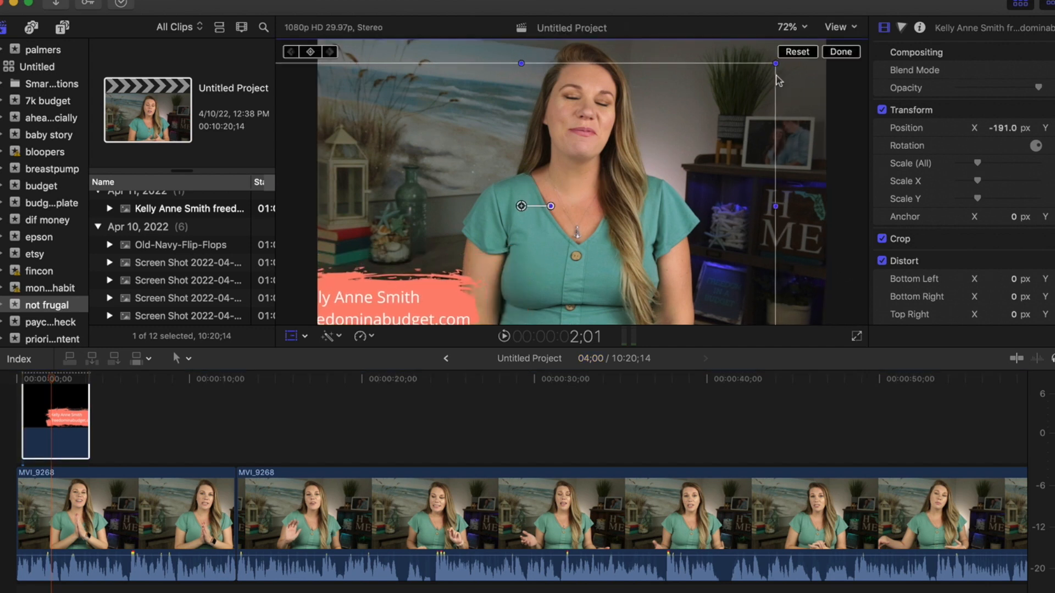
left_click_drag(774, 65, 693, 138)
left_click_drag(556, 244, 522, 262)
- Lower the first clip's audio volume fully and play the timeline from its start to review the banner overlay
left_click_drag(135, 552, 132, 577)
left_click(14, 431)
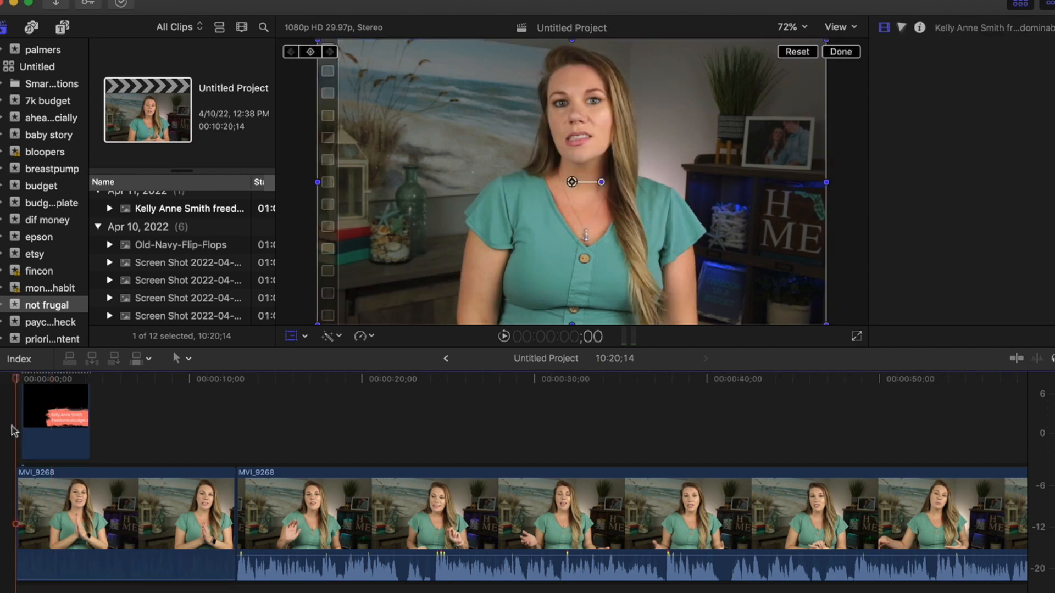
key("space")
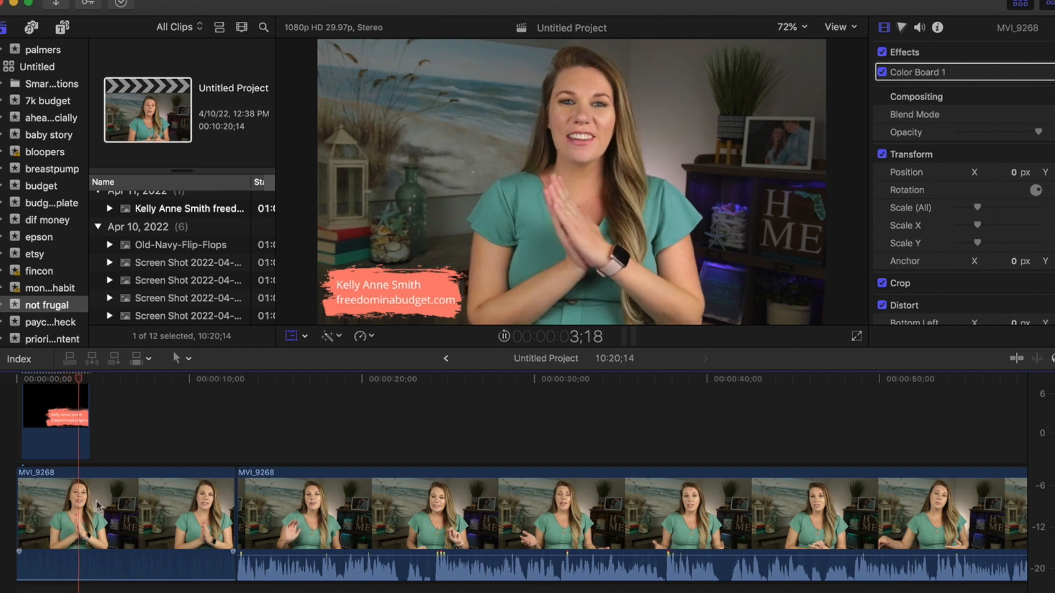
- Transform the banner overlay again, enlarging and shifting it, and scale it back to a moderate size near the frame's lower-left corner
left_click(60, 397)
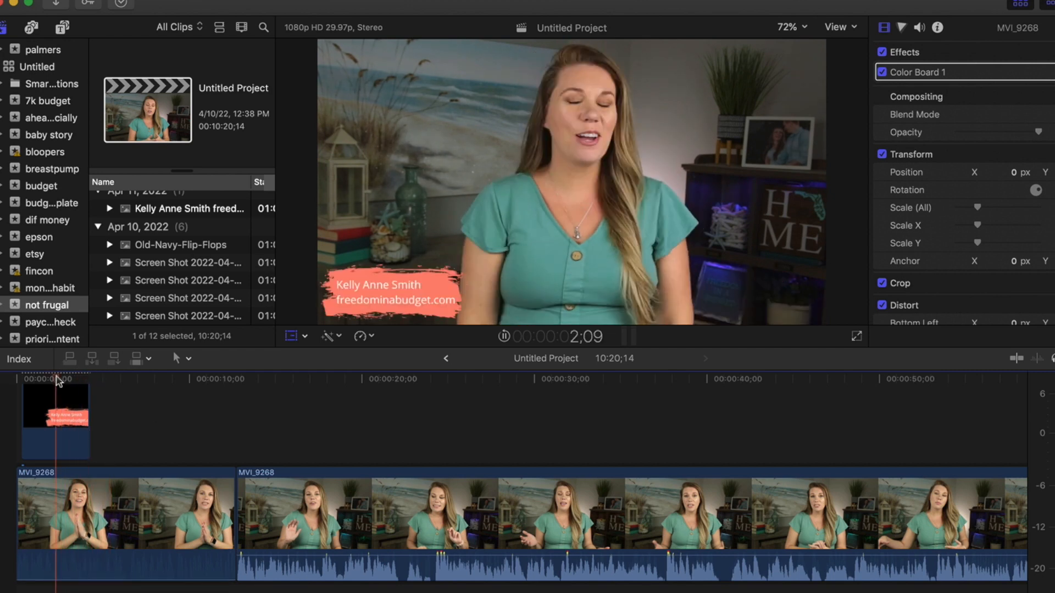
key("shift+t")
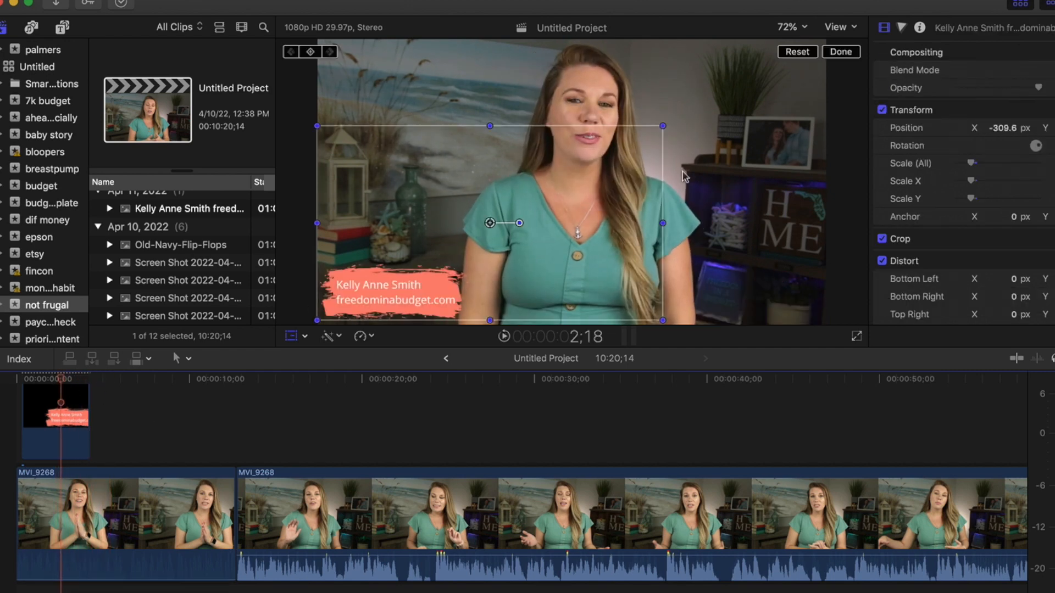
left_click_drag(663, 126, 772, 65)
left_click_drag(570, 256, 621, 299)
left_click_drag(827, 82, 752, 119)
left_click_drag(611, 216, 605, 169)
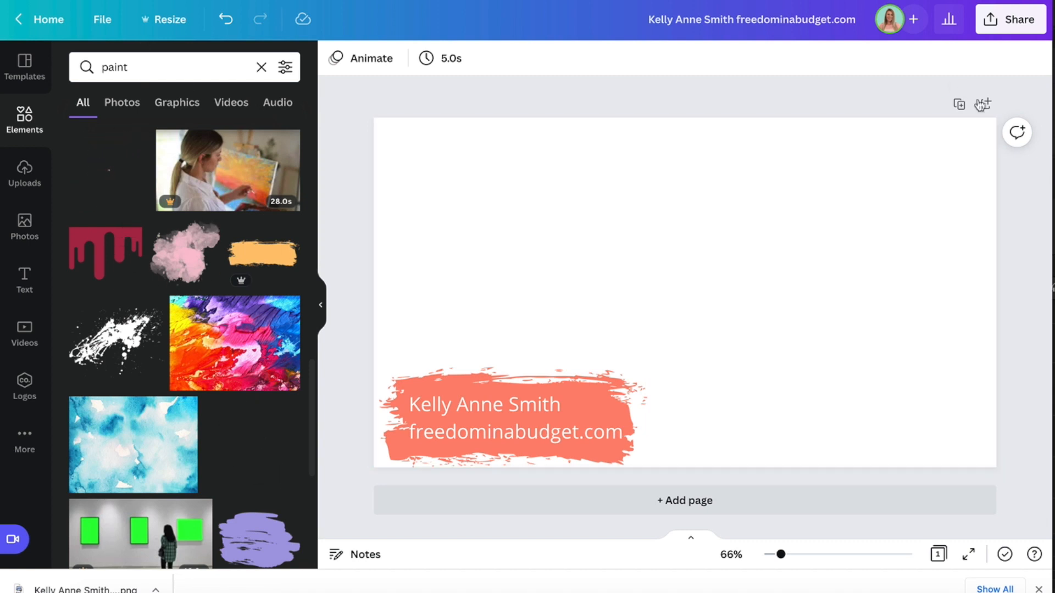
- Switch to Canva, duplicate the banner page, and clear the paint search to browse the element library
left_click(956, 105)
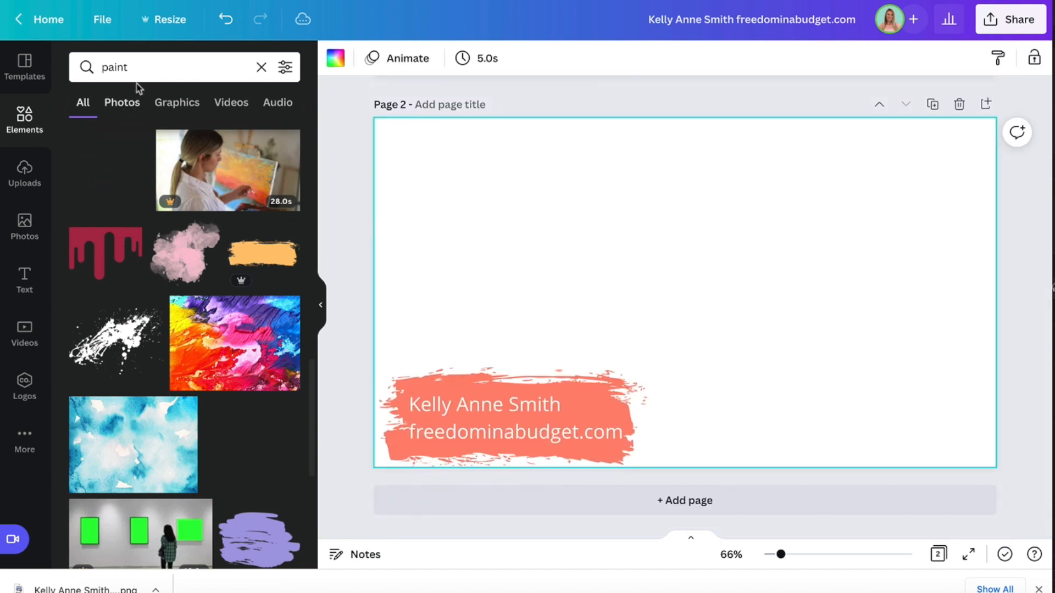
left_click(262, 67)
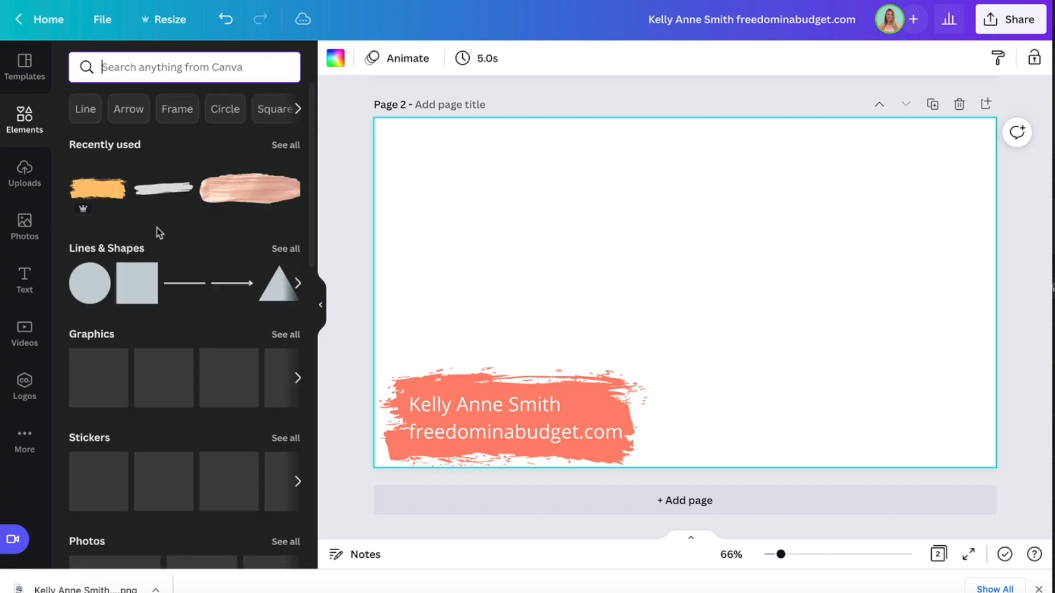
scroll(158, 229, "down", 1)
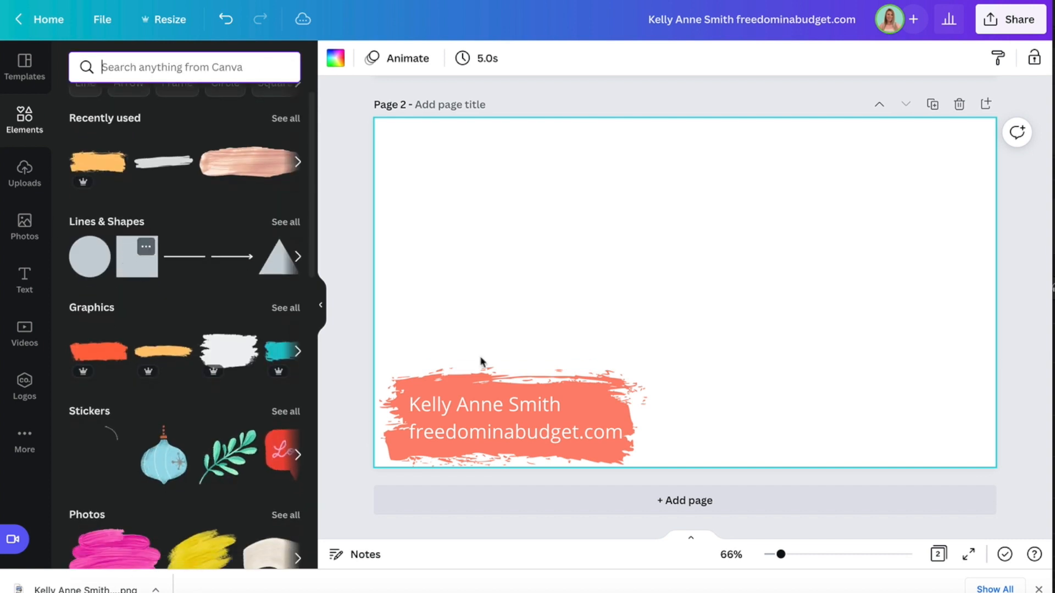
- Delete the copied brush-stroke banner from page 2 and open the full Lines & Shapes collection down to the square shapes
left_click(459, 404)
key("Delete")
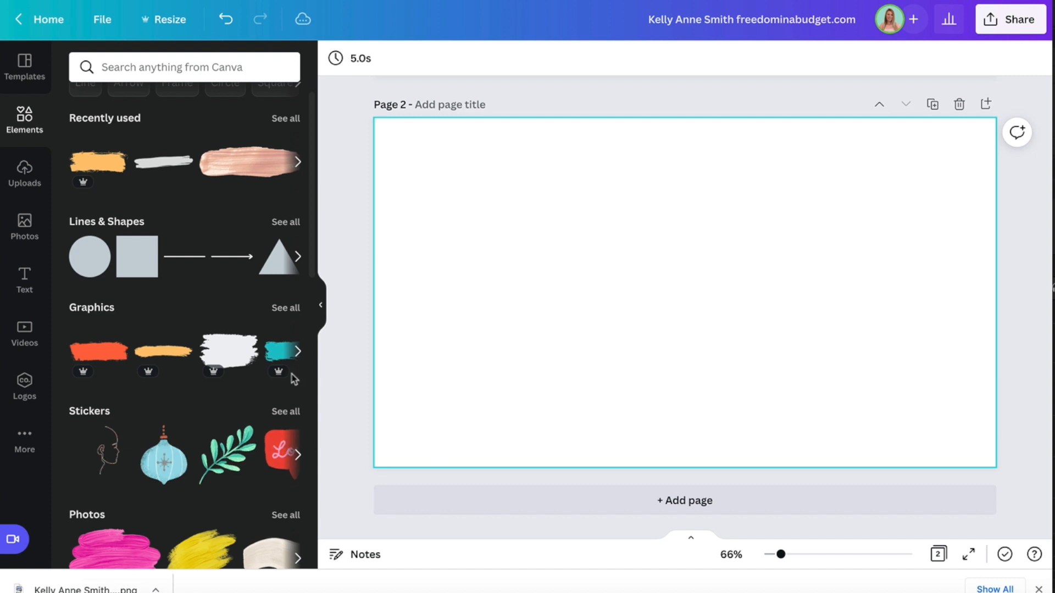
left_click(290, 225)
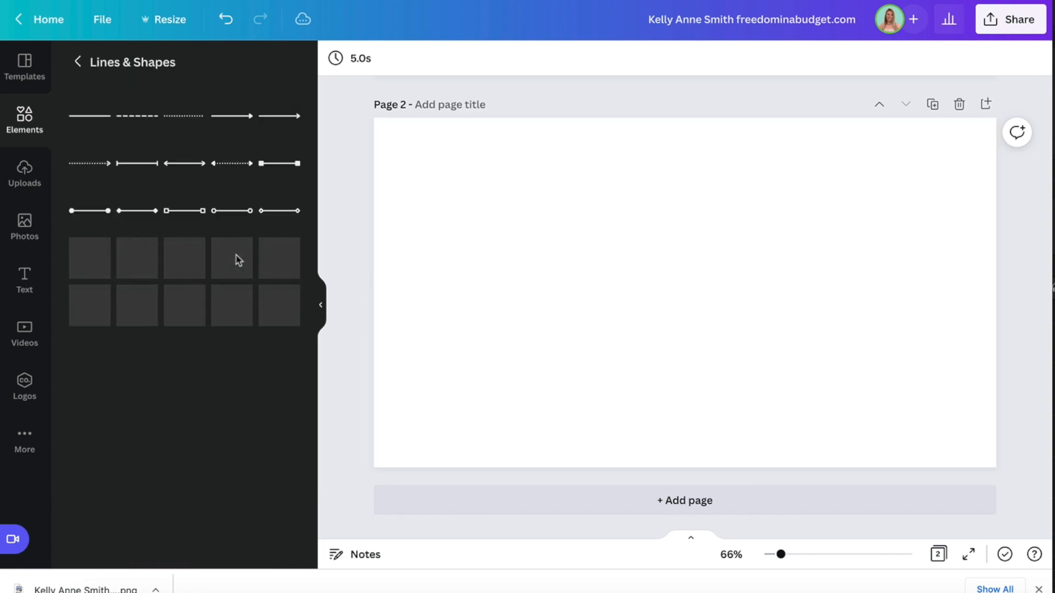
scroll(216, 370, "down", 1)
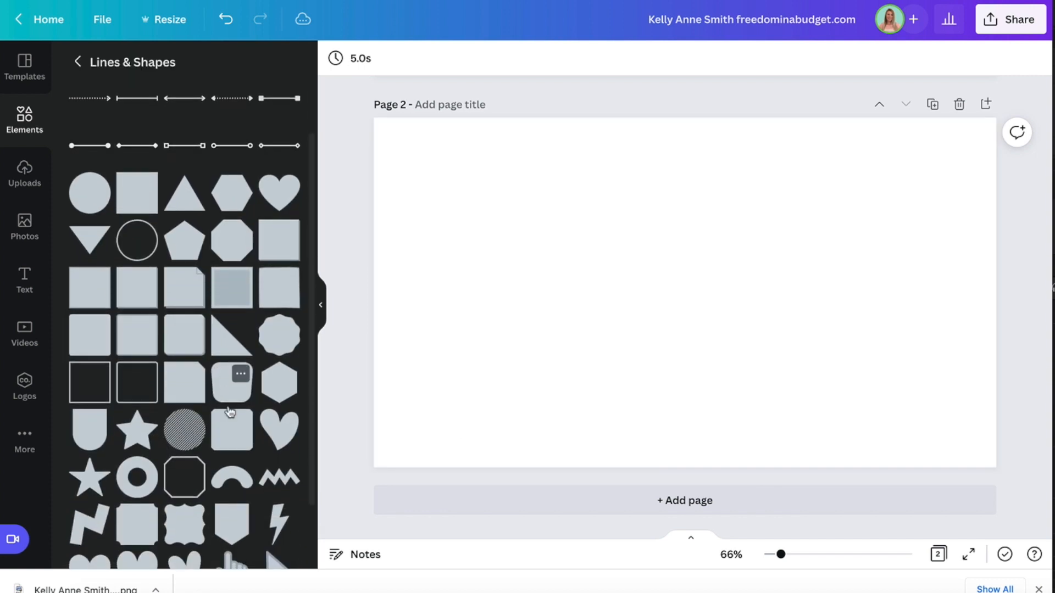
left_click(87, 346)
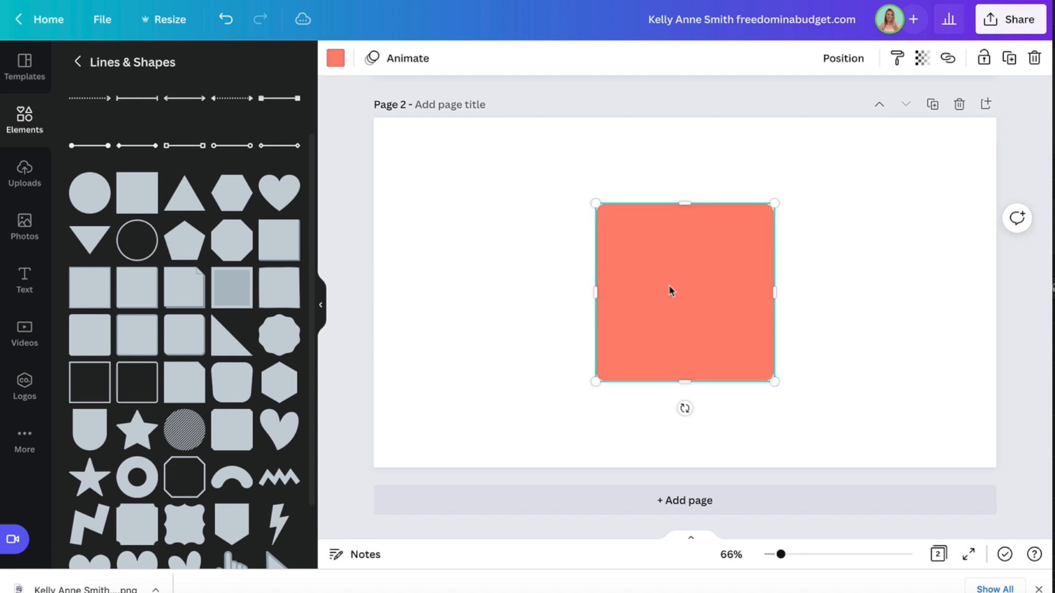
left_click_drag(705, 282, 562, 327)
key("Delete")
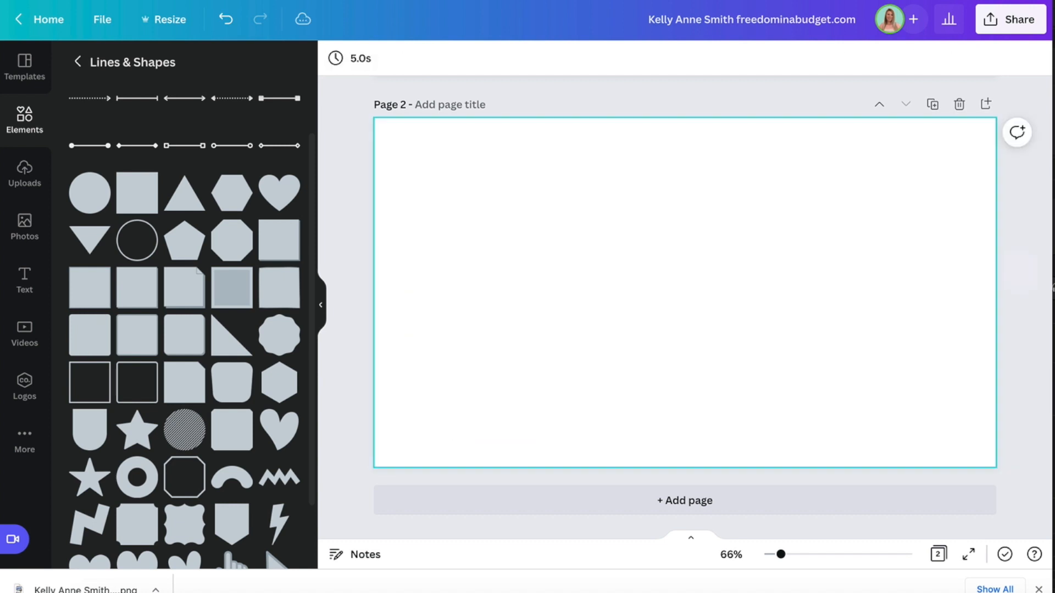
- Add the Rounded Square with Border shape to page 2 and reshape it into a wide, low banner in the page's lower-left corner
left_click(144, 329)
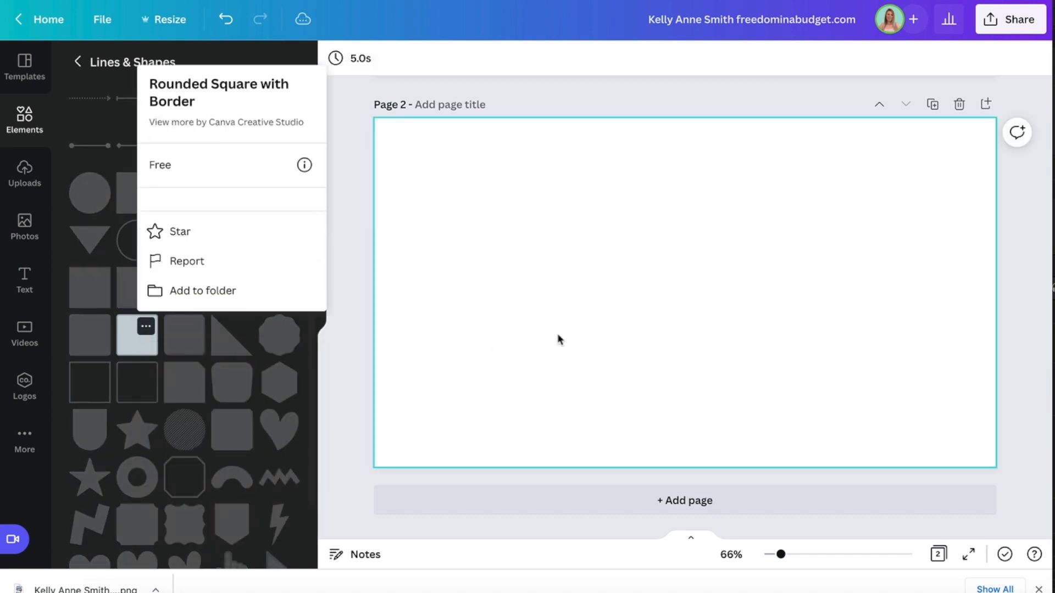
left_click(342, 329)
left_click(128, 346)
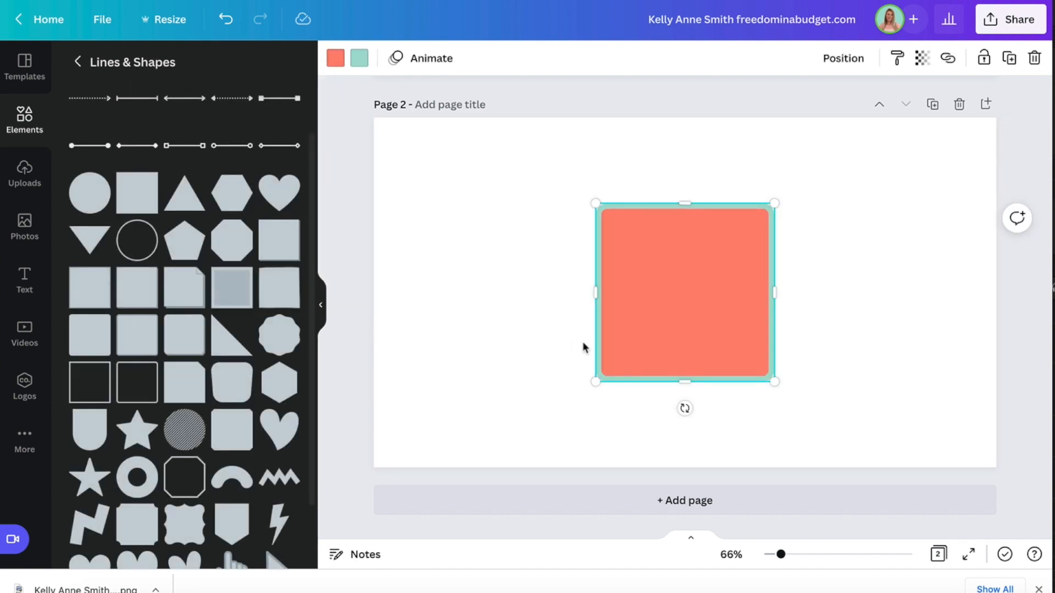
left_click_drag(669, 301, 476, 375)
left_click_drag(483, 283, 470, 382)
left_click_drag(566, 417, 686, 420)
left_click(500, 292)
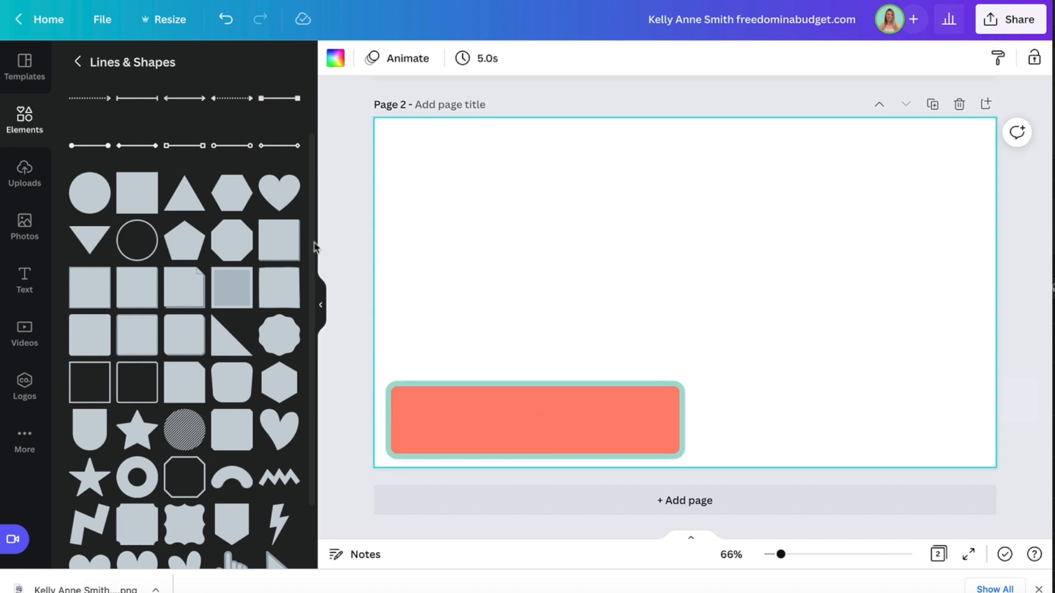
- Add a heading reading "5 Tips for Canva" and center it on the bordered banner shape
left_click(25, 278)
left_click(153, 140)
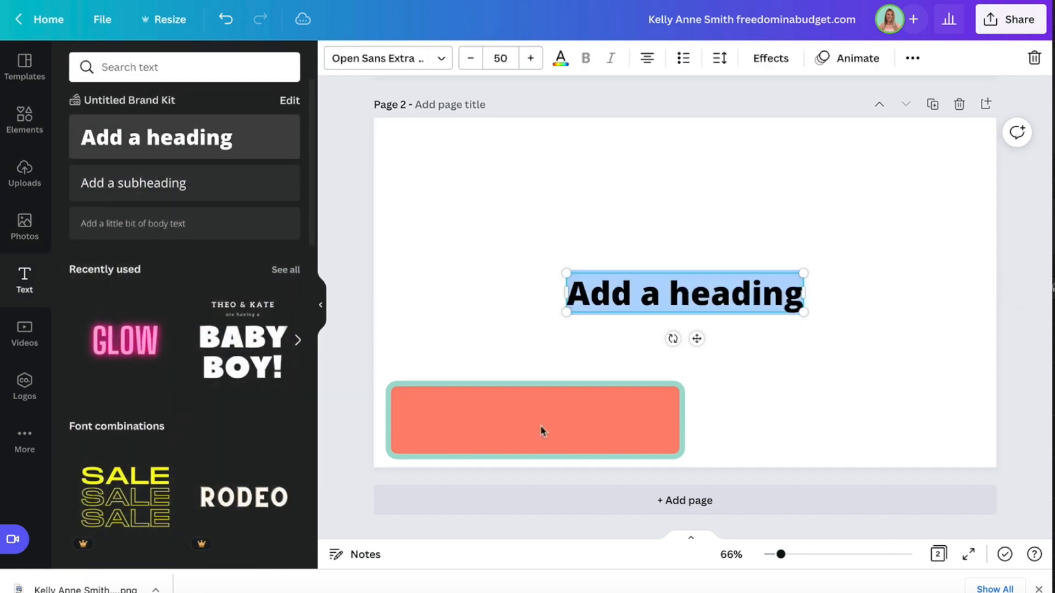
left_click_drag(698, 271, 532, 402)
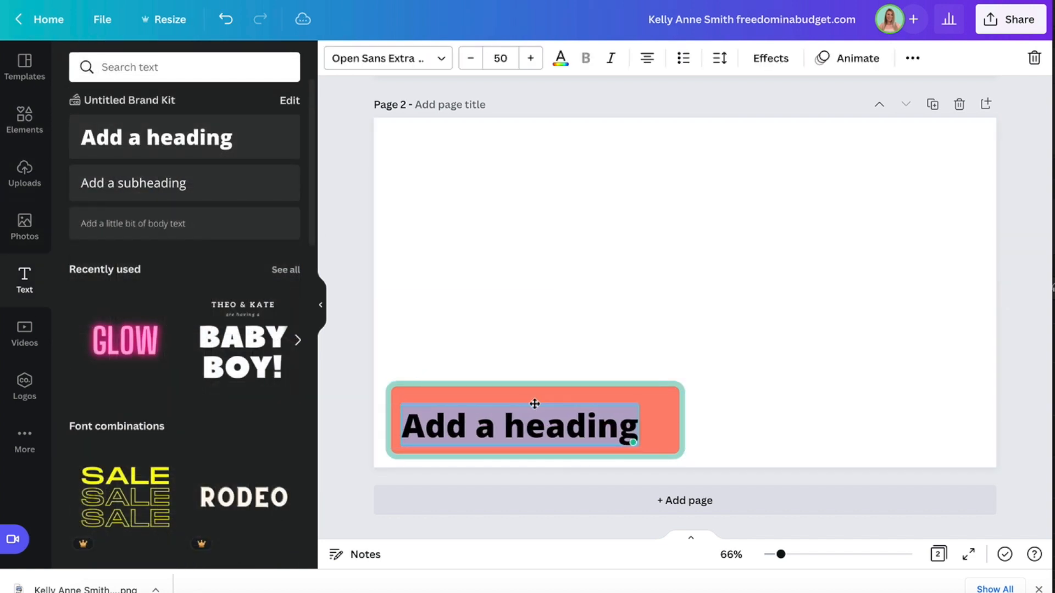
type("5")
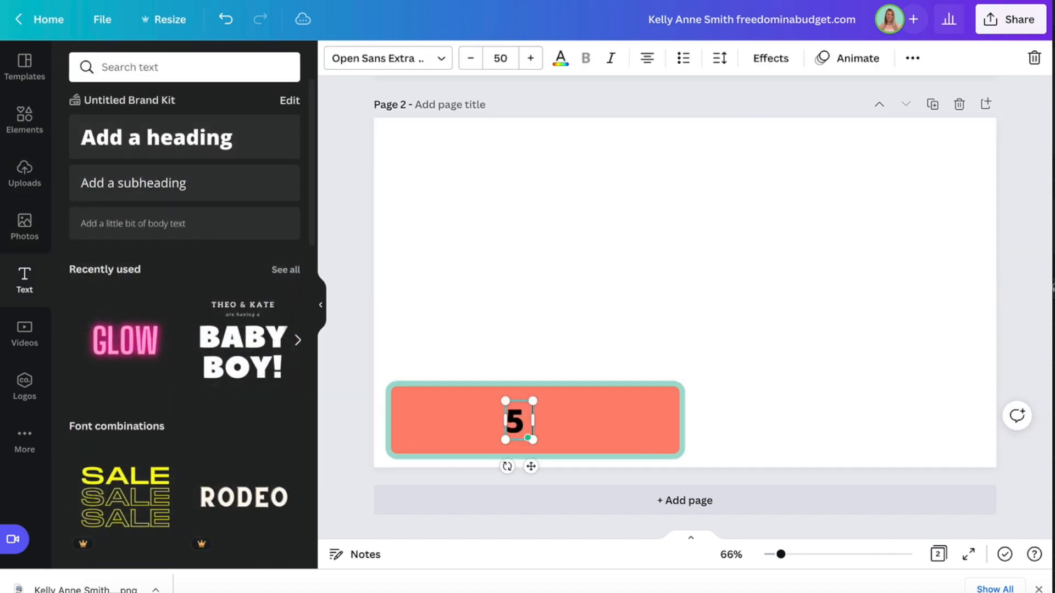
type(" Tips f")
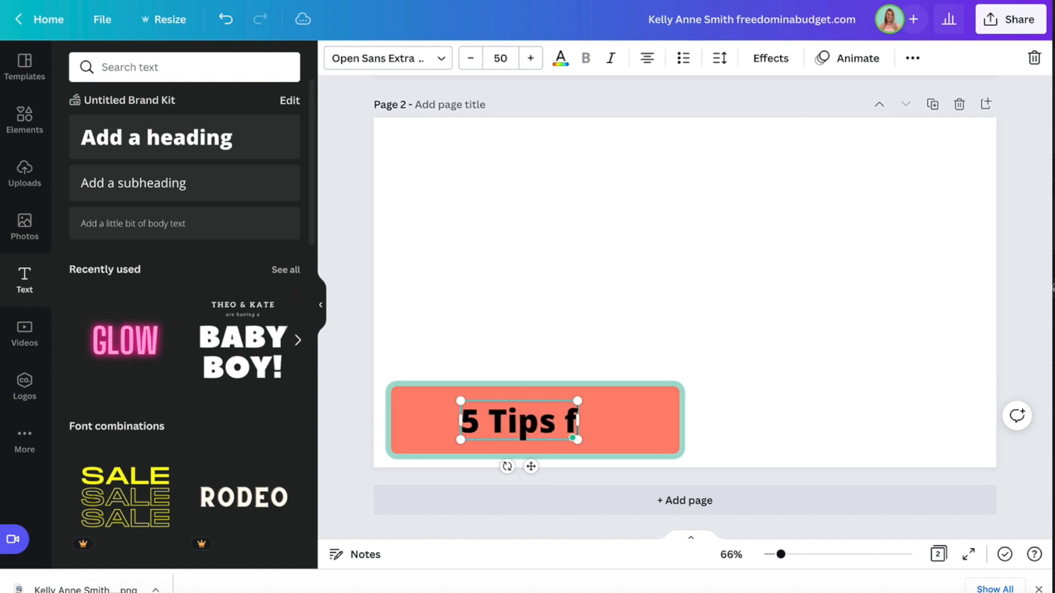
type("or Canva")
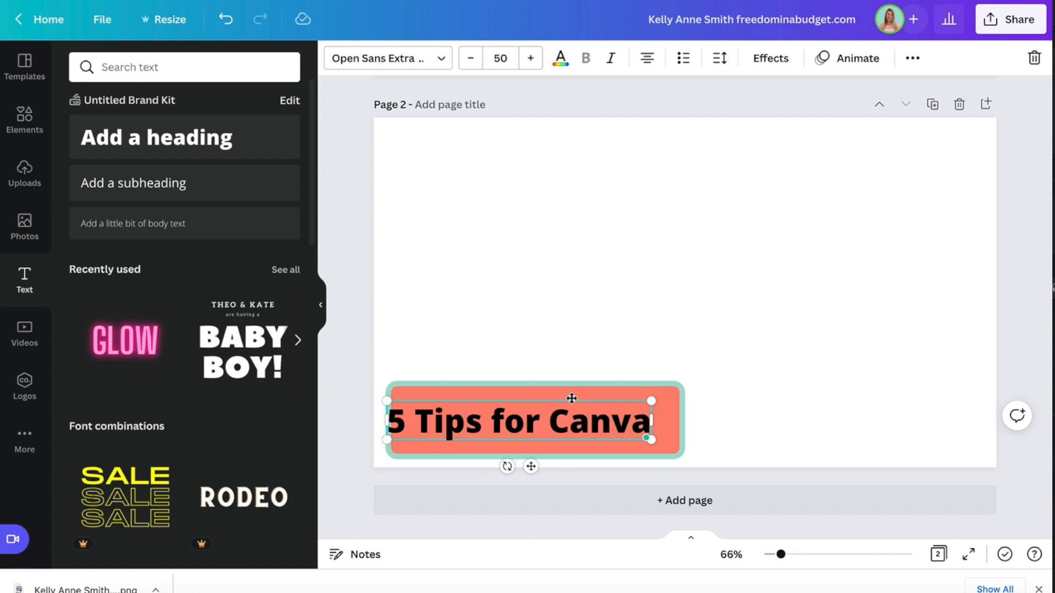
left_click_drag(568, 398, 578, 398)
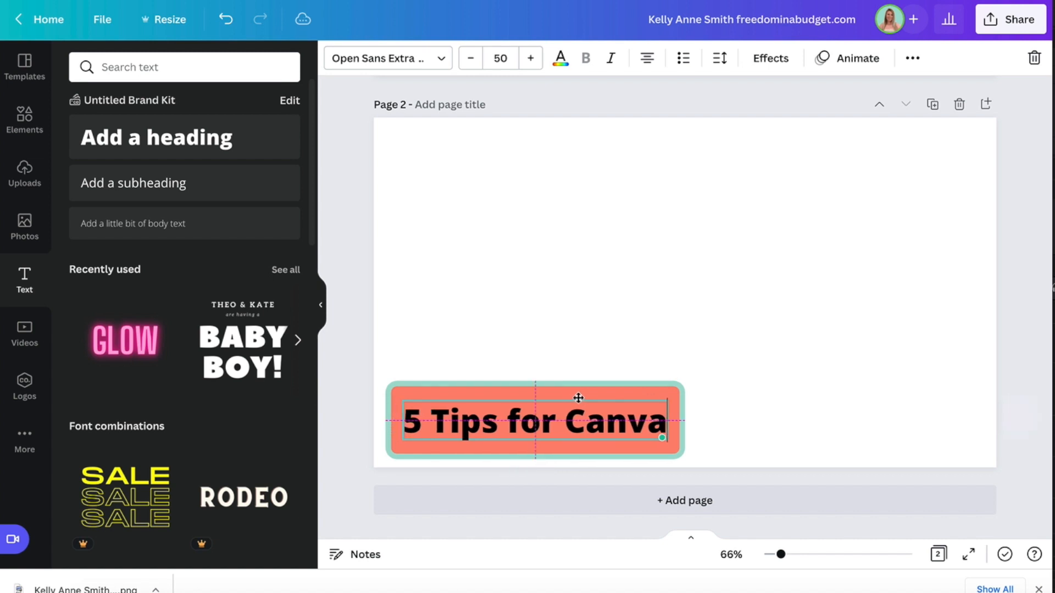
left_click(331, 413)
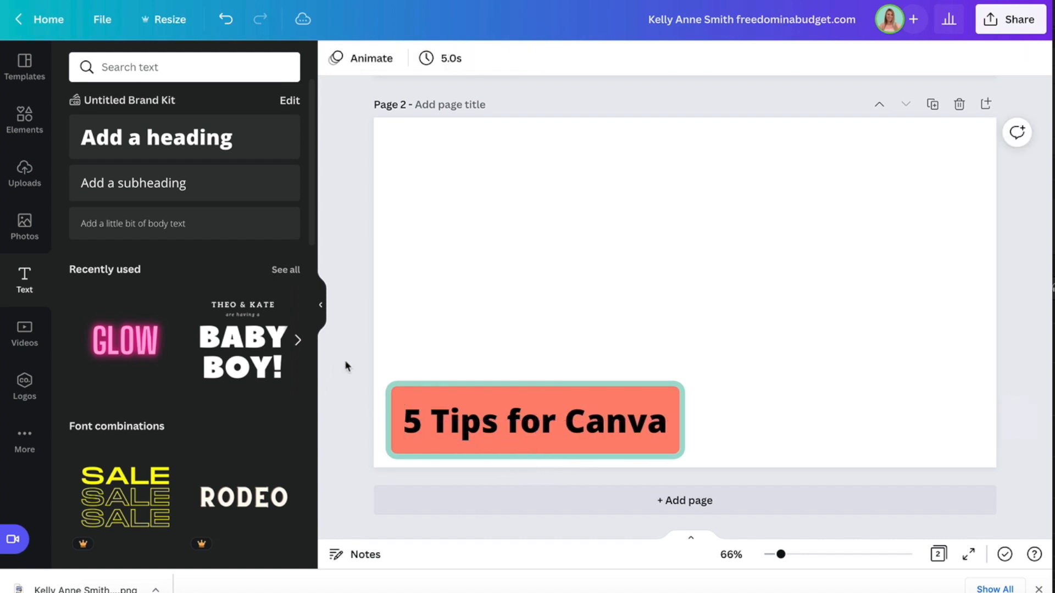
- Replace the banner's heading text with "1. Transparent Background"
double_click(513, 410)
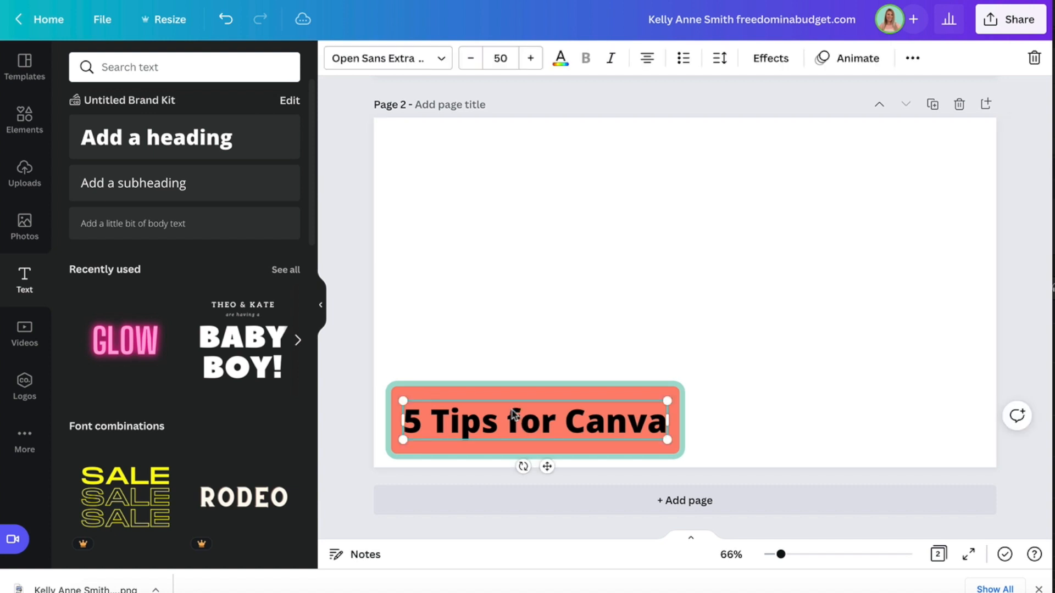
type("1. ")
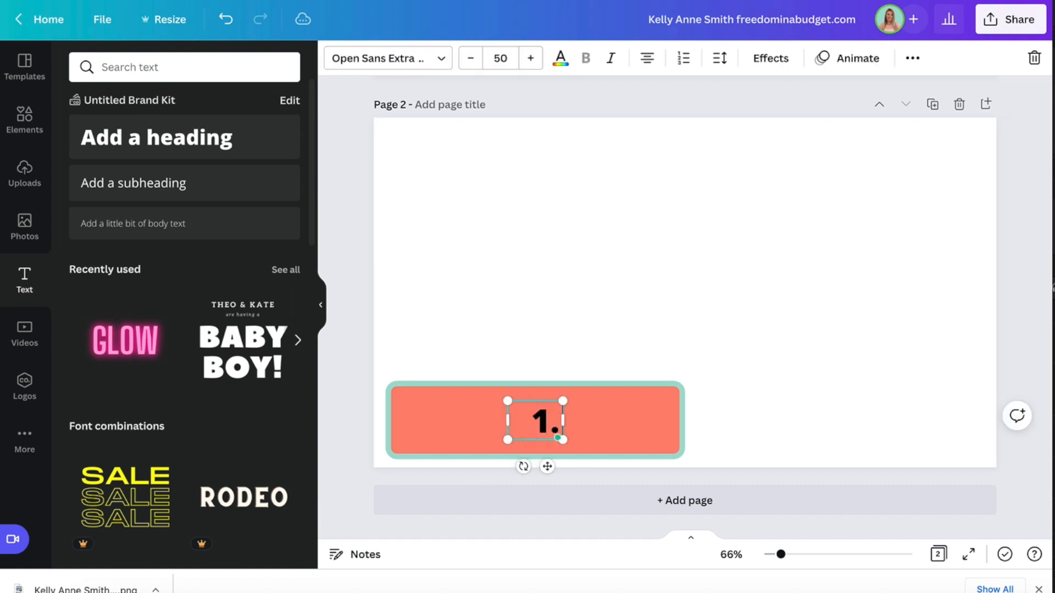
type("T")
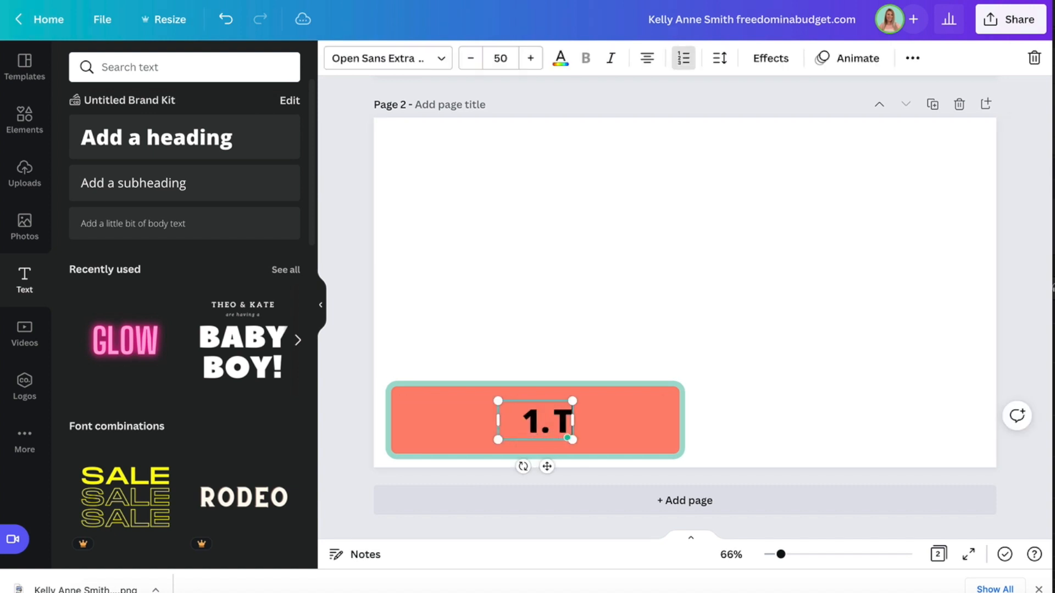
type("ransparent")
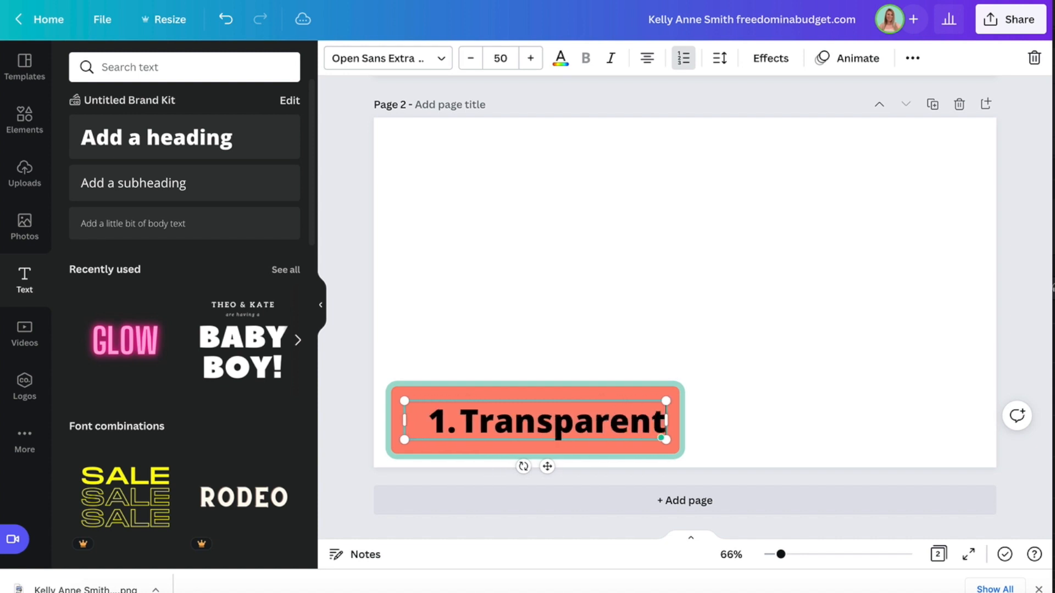
type(" Bac")
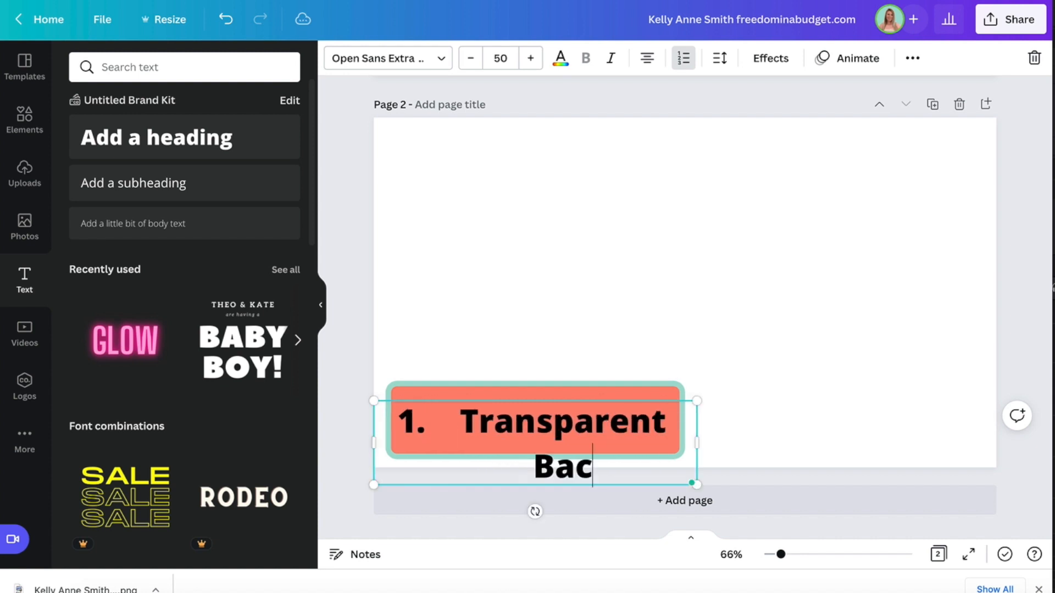
type("kground")
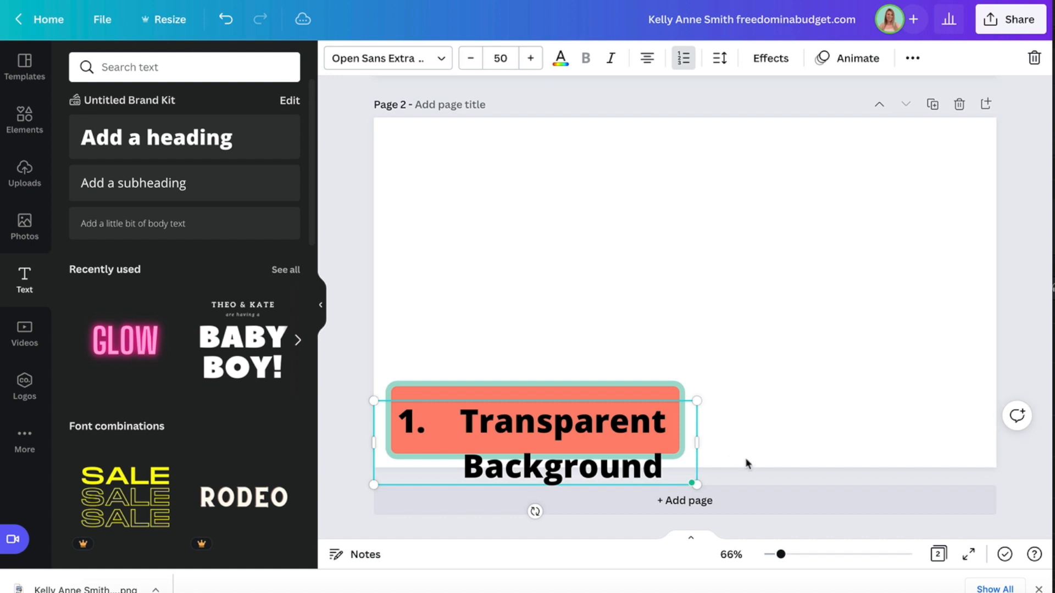
- Widen the heading's text box to fit on one line and stretch the bordered shape to enclose the text
left_click_drag(697, 442, 867, 426)
left_click(648, 394)
left_click_drag(683, 421, 883, 425)
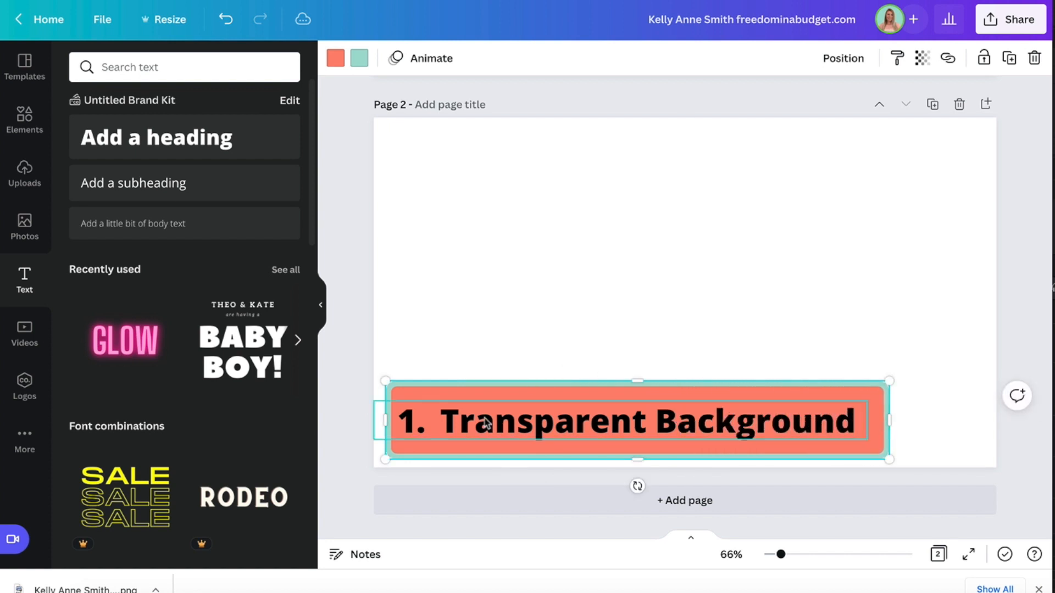
left_click(1023, 256)
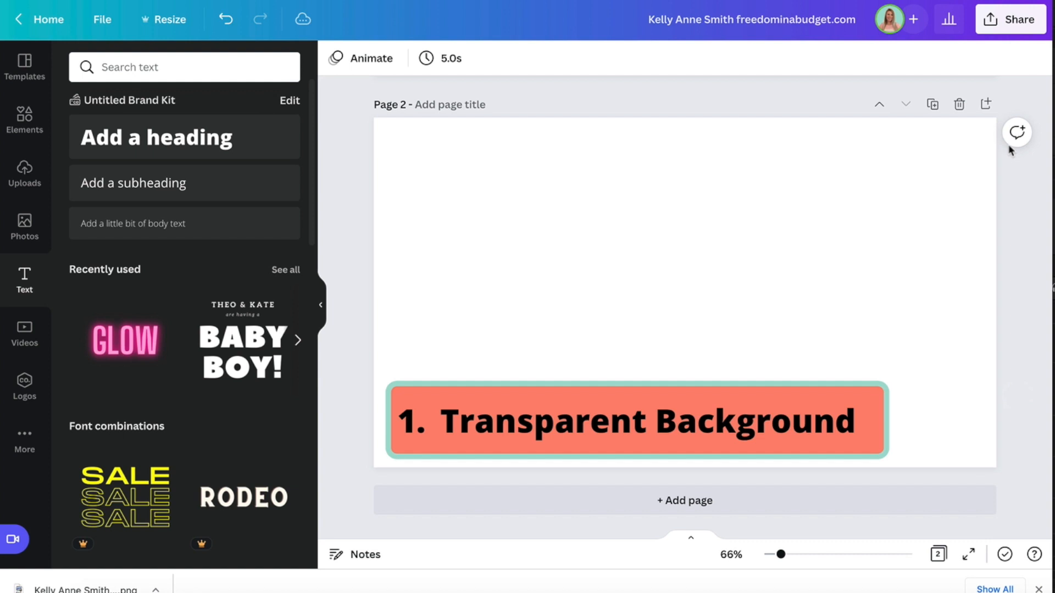
left_click(859, 291)
- Download only page 2 as a PNG with a transparent background
left_click(1021, 19)
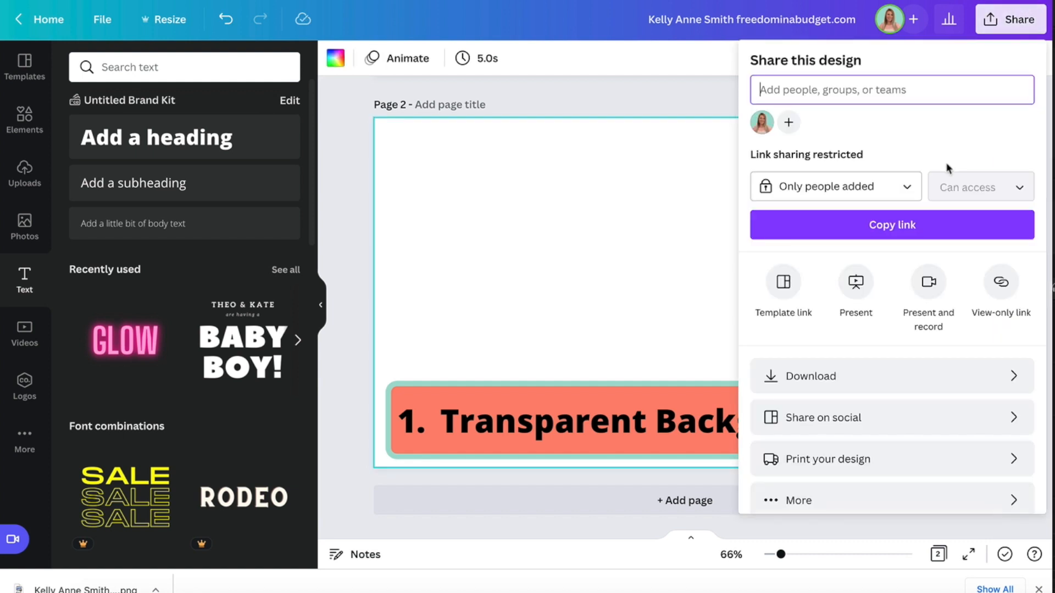
left_click(938, 374)
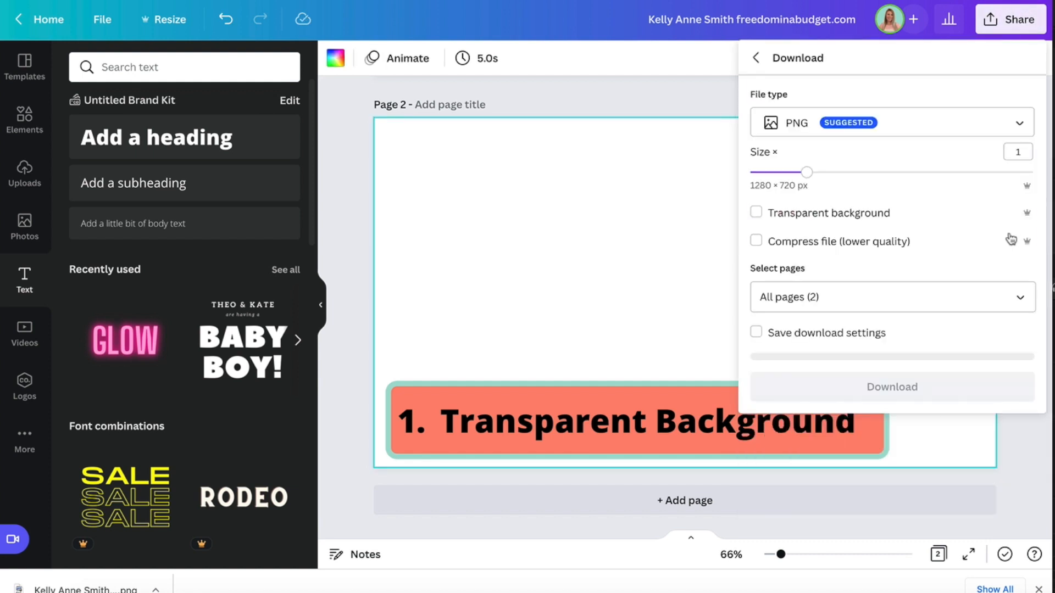
left_click(838, 221)
left_click(872, 304)
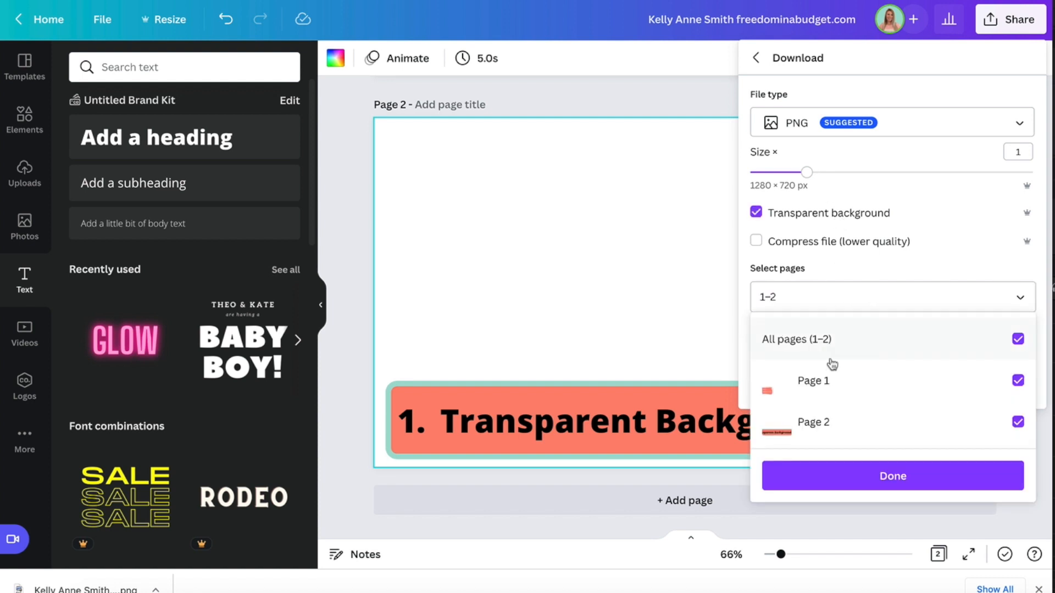
left_click(821, 341)
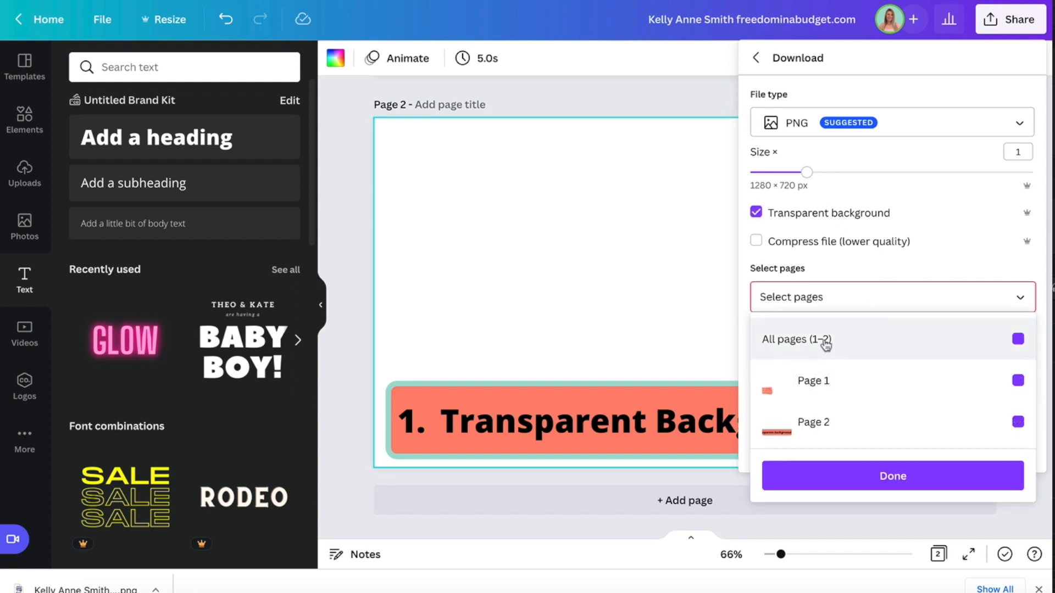
left_click(826, 426)
left_click(835, 475)
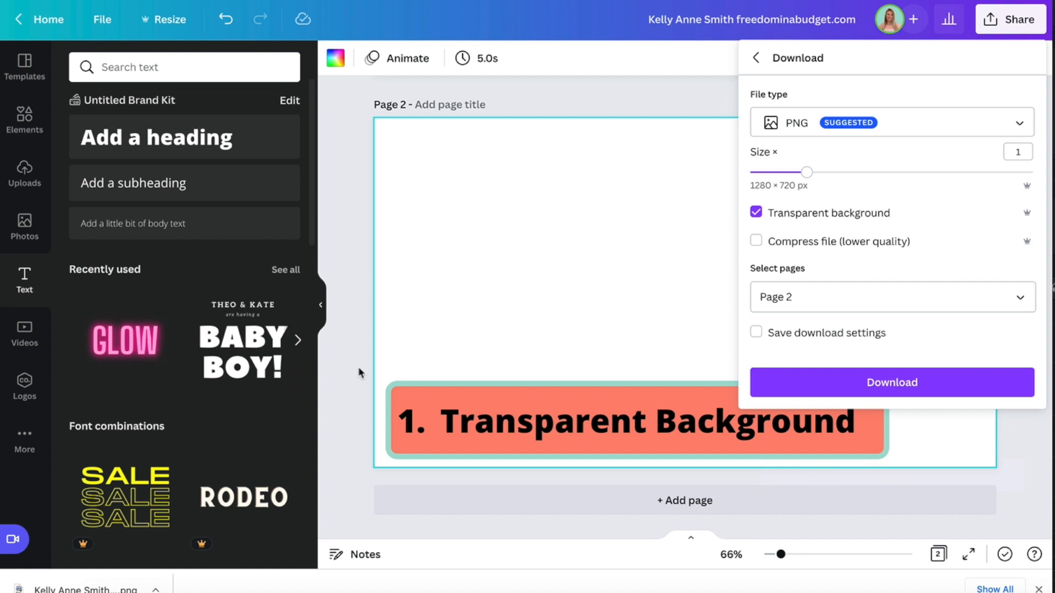
left_click(815, 388)
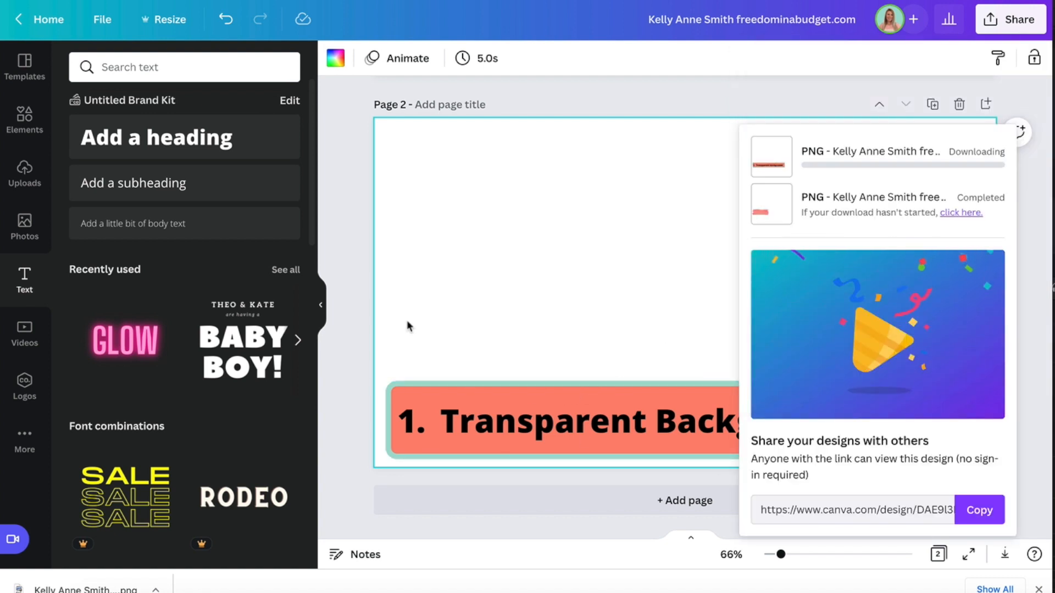
left_click(341, 376)
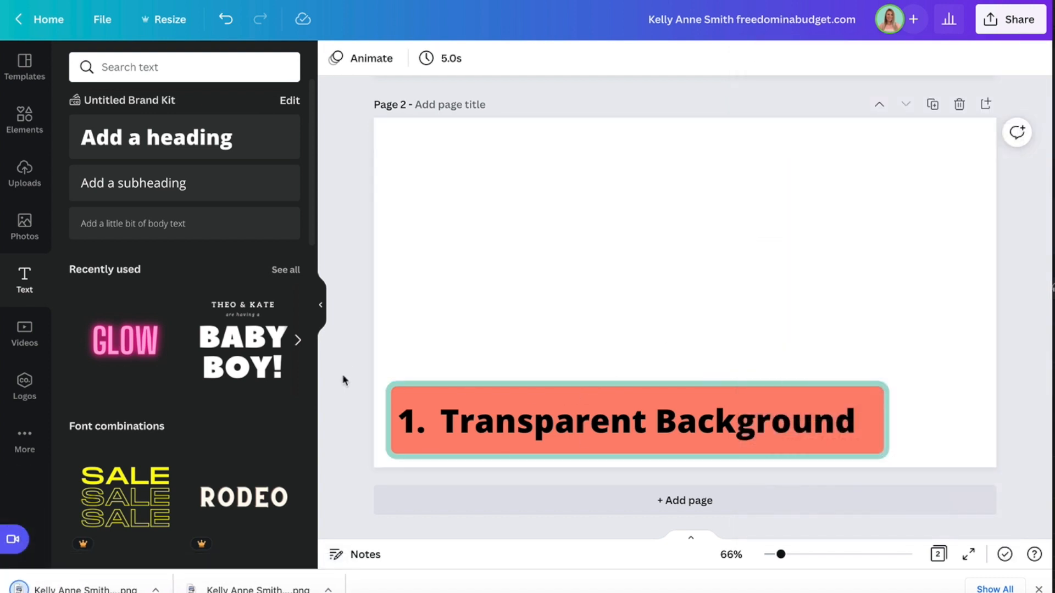
- Switch to Final Cut Pro and place the newly downloaded banner PNG above the first clip at the 8-second mark
left_click(508, 592)
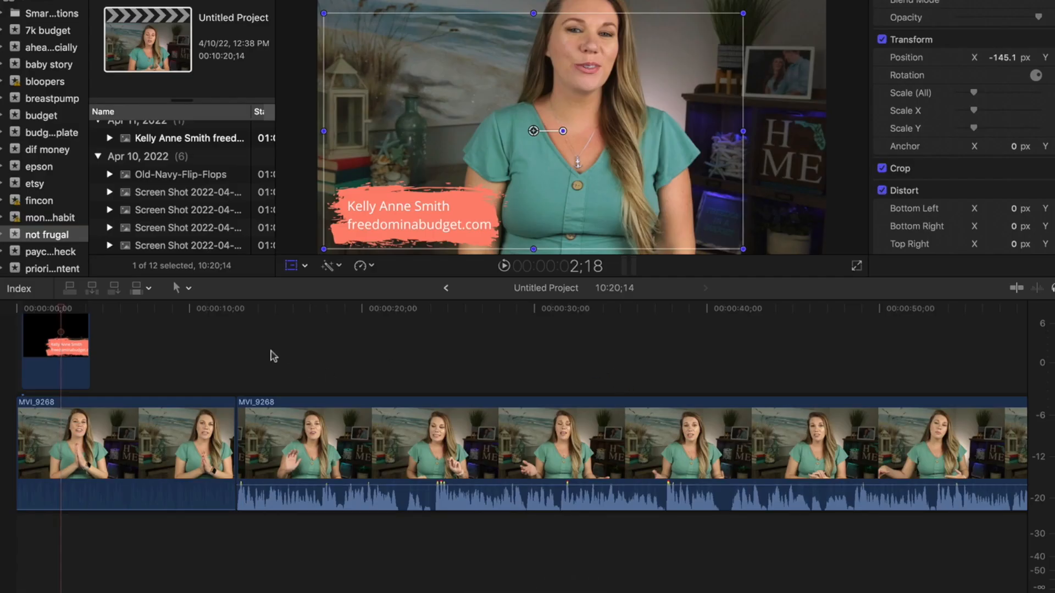
left_click(273, 356)
left_click(154, 338)
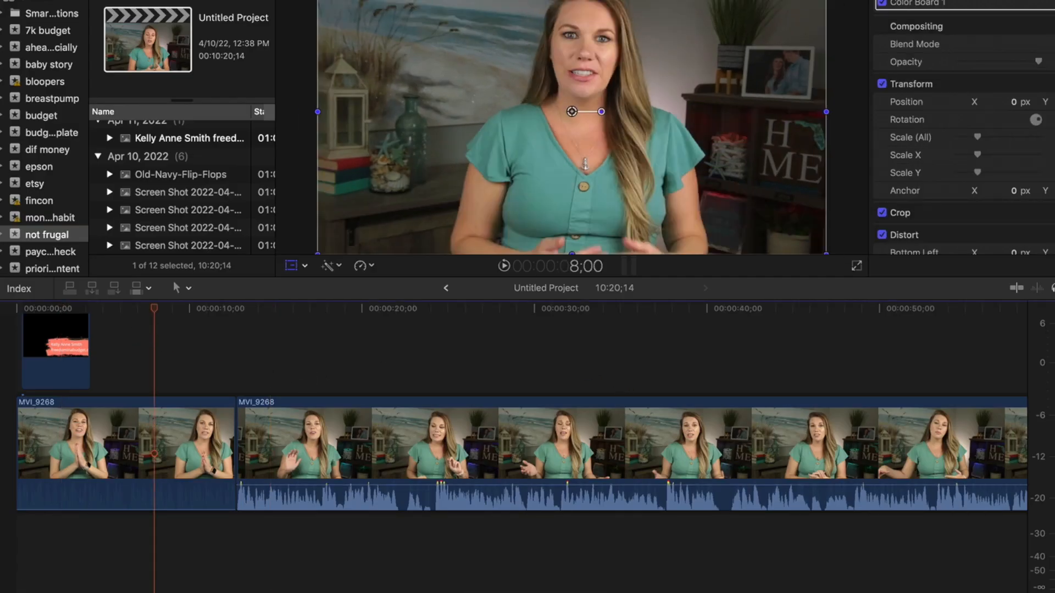
key("super+Tab")
left_click_drag(868, 81, 153, 330)
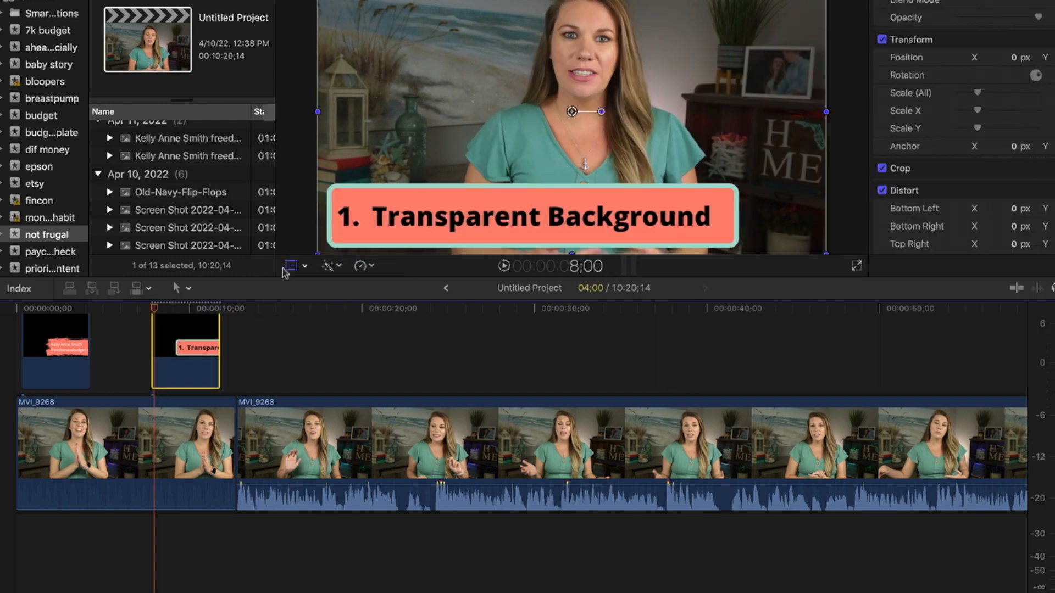
- Scale the "1. Transparent Background" overlay down to about 60 percent and fit it into the video frame's lower-left corner
left_click_drag(686, 70, 655, 111)
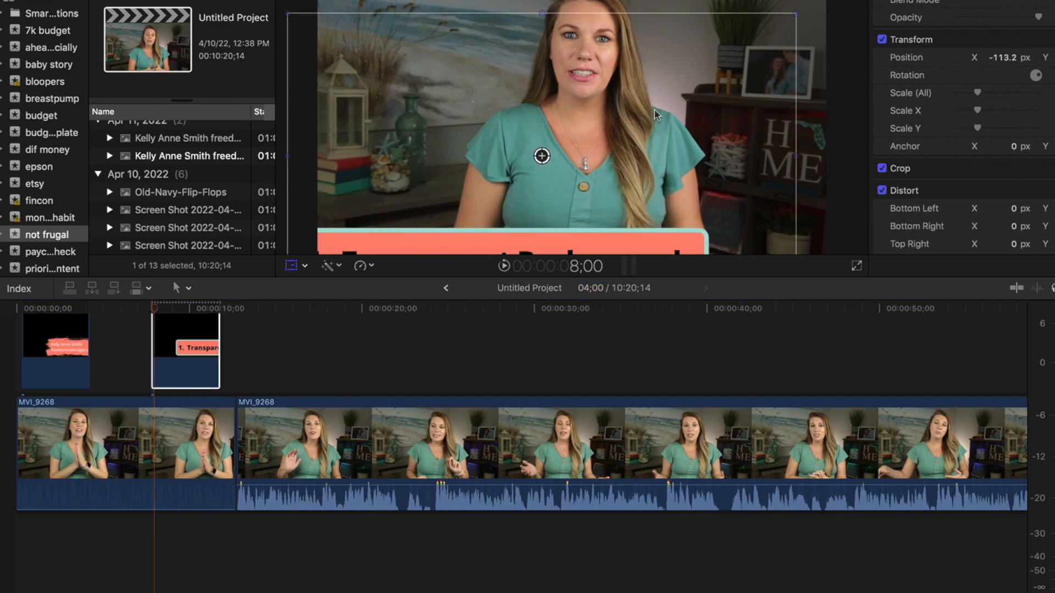
left_click_drag(797, 11, 693, 70)
left_click_drag(572, 154, 467, 160)
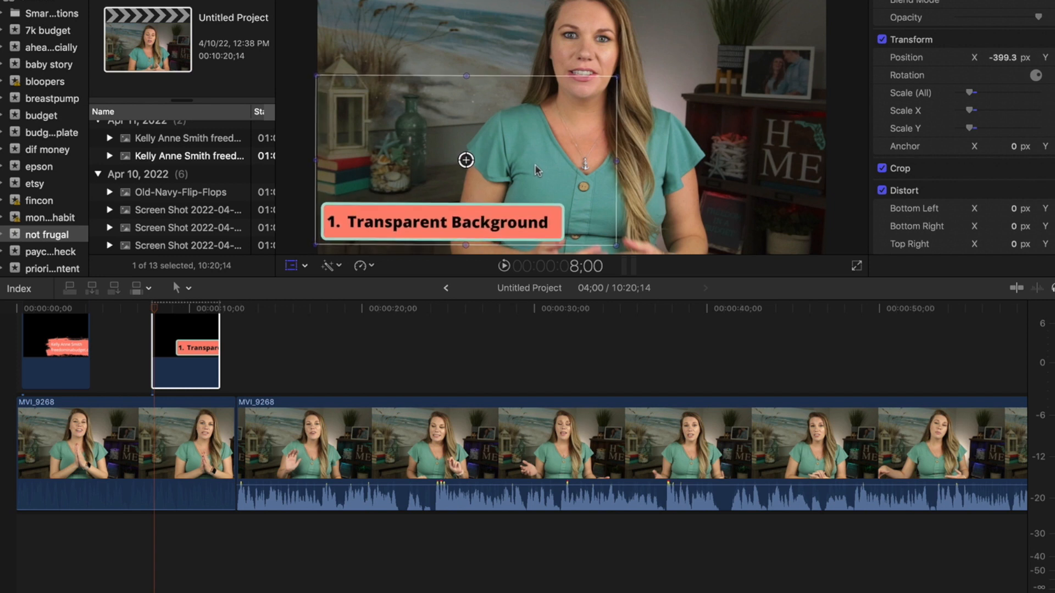
- Play the timeline from just before the "1. Transparent Background" overlay to check how it appears over the video
left_click(137, 307)
key("space")
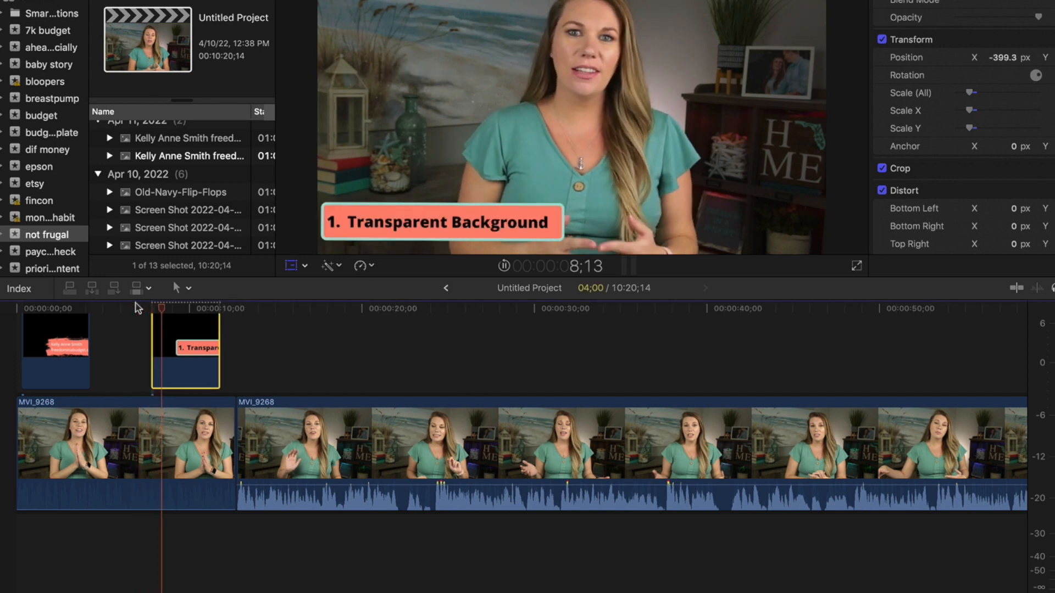
key("space")
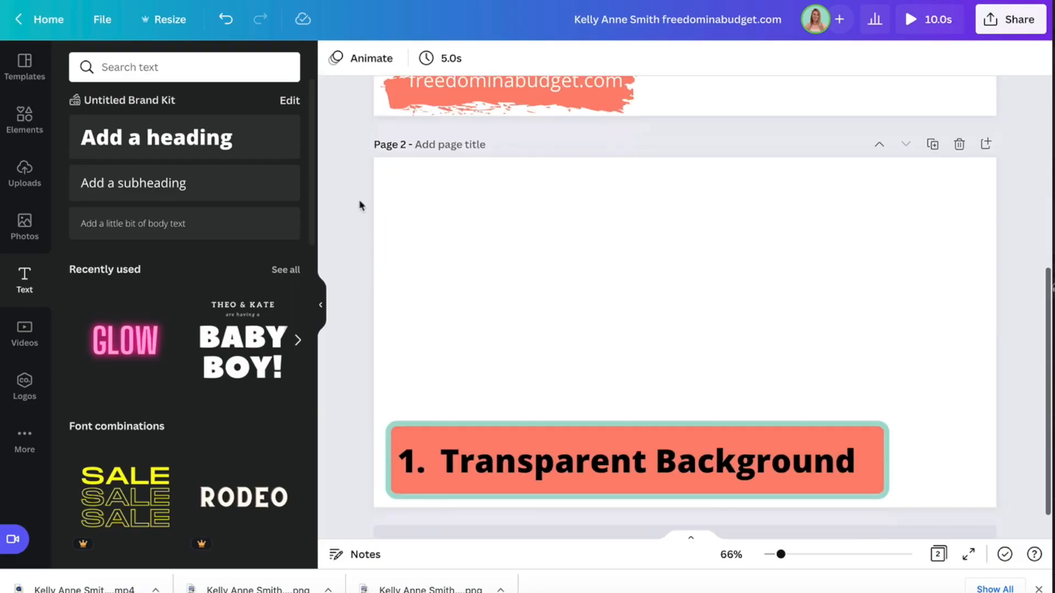
- Switch to Canva, duplicate page 1 with the name banner, and set the copy's text color to black
scroll(358, 205, "up", 6)
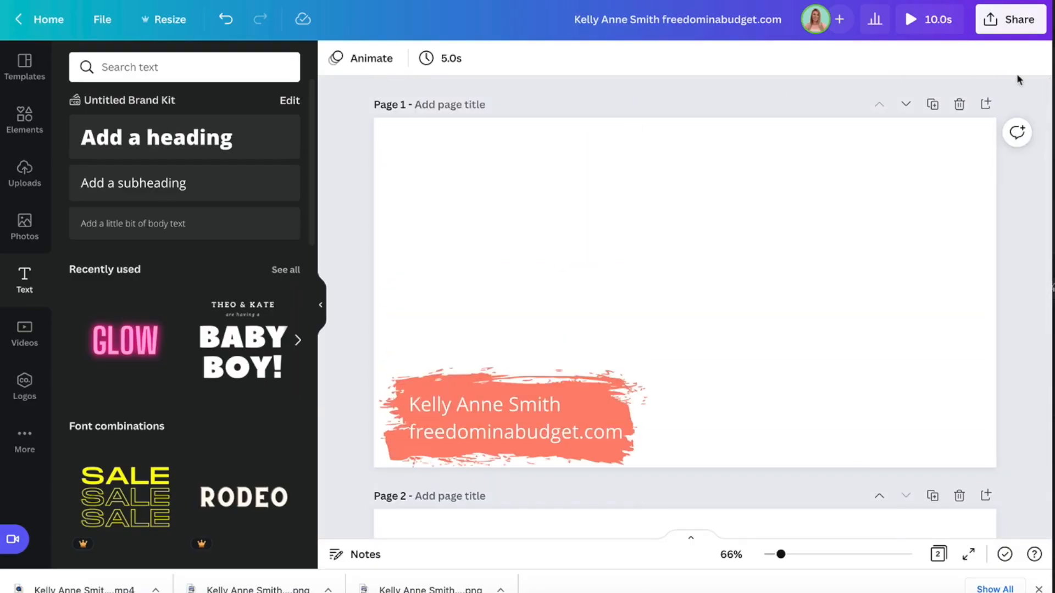
left_click(932, 106)
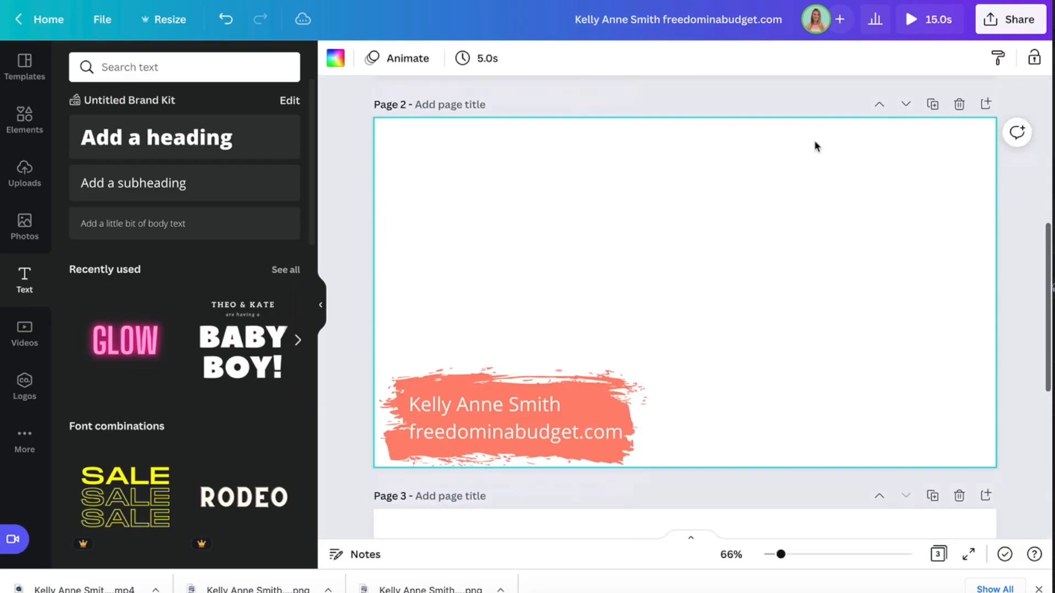
left_click(502, 427)
left_click(560, 58)
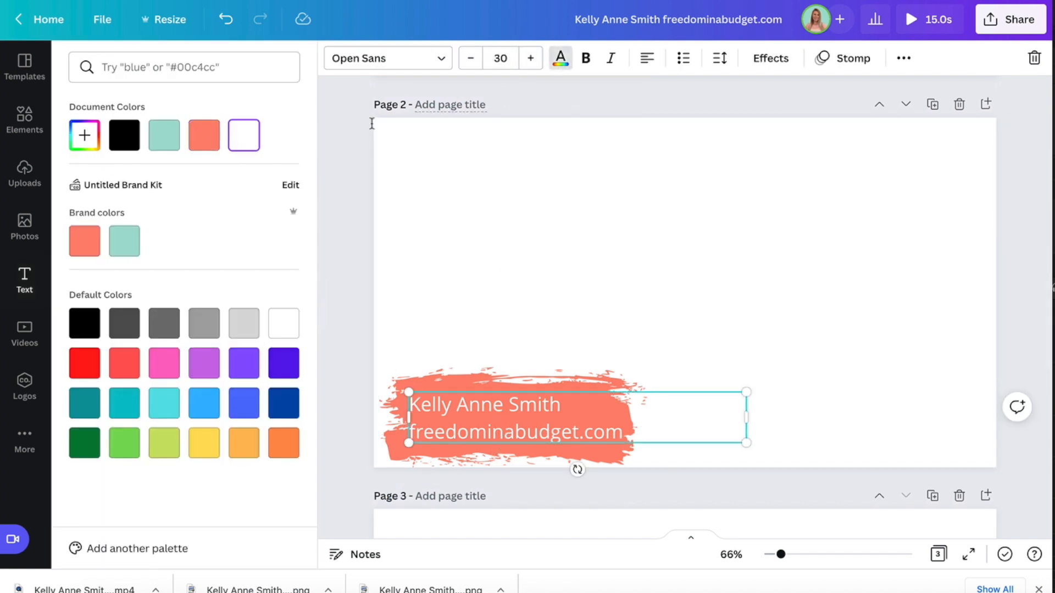
left_click(130, 145)
- Move the name text to the upper part of page 2 and delete the coral brush stroke
left_click_drag(502, 424, 488, 184)
left_click(446, 400)
key("Delete")
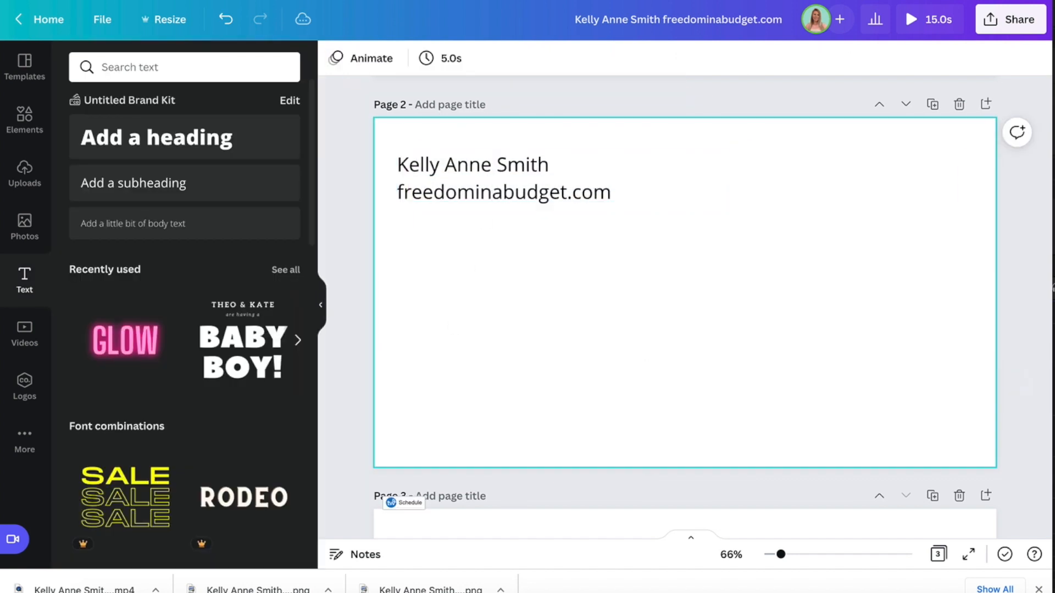
- Add a rounded square shape to page 2 and reshape it into a wide, low banner in the lower part
left_click(33, 125)
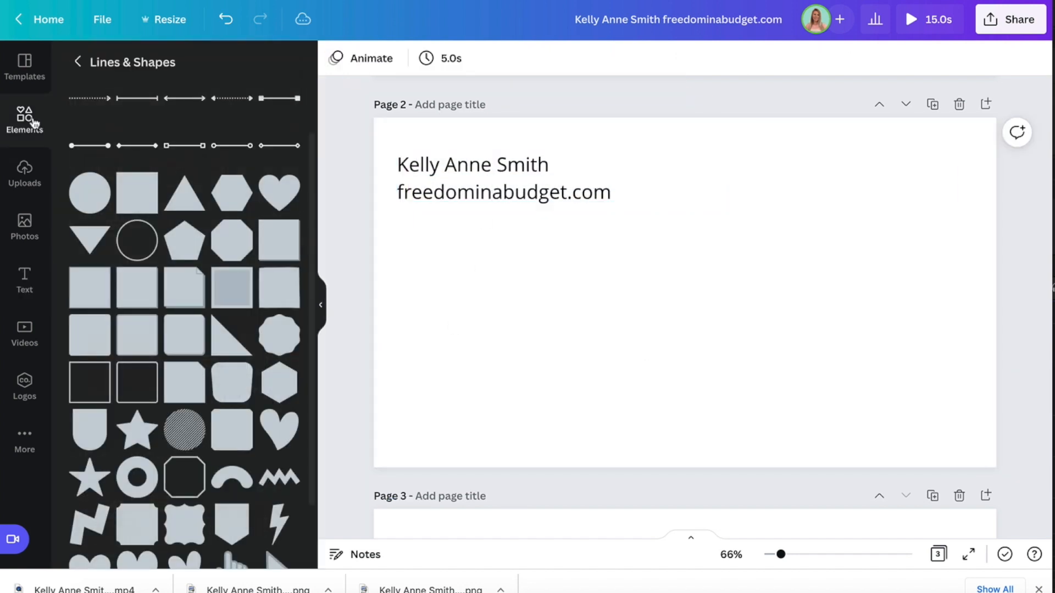
left_click(83, 343)
left_click_drag(687, 312, 546, 333)
left_click_drag(559, 241, 552, 342)
left_click_drag(651, 383, 897, 400)
left_click_drag(786, 386, 779, 388)
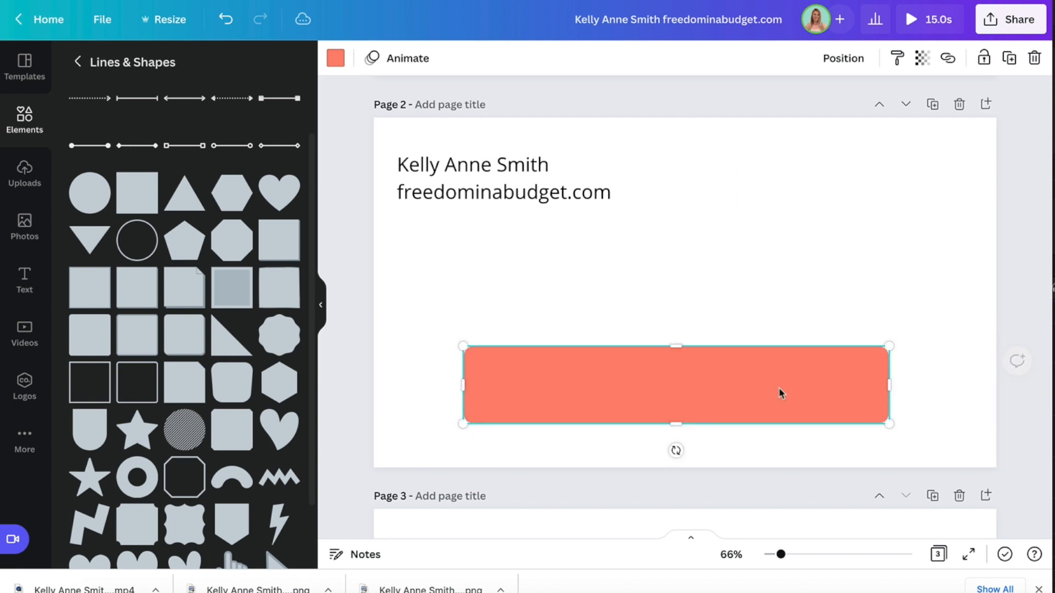
- Add a triangle, rotate it to point upward, and shrink it into a small pointer centered on the banner's top edge
left_click(88, 250)
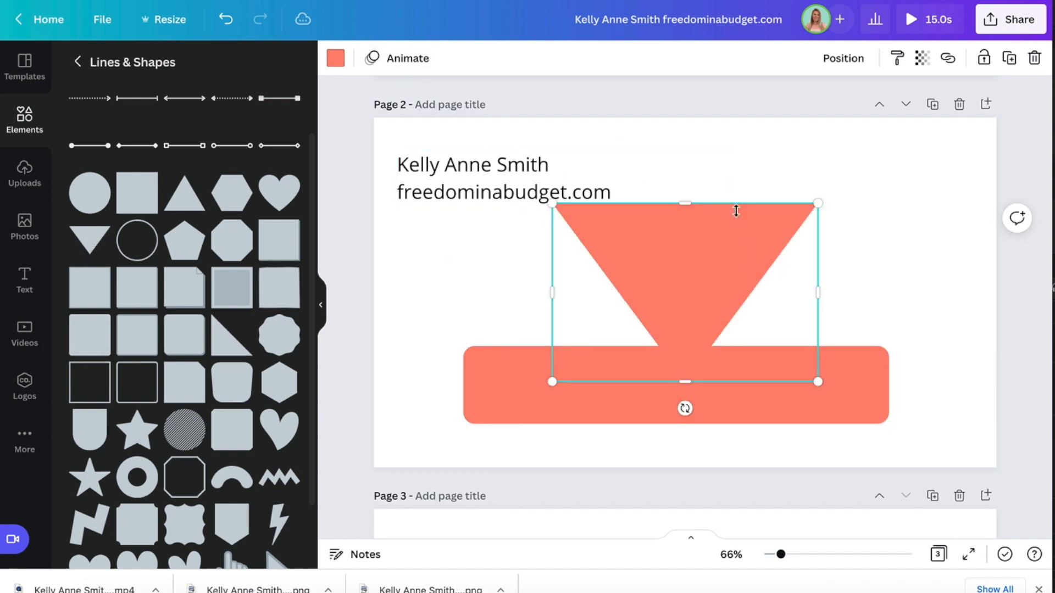
left_click_drag(685, 409, 685, 179)
left_click_drag(687, 269, 685, 295)
left_click_drag(818, 229, 709, 274)
left_click_drag(608, 348, 665, 344)
mouse_move(535, 404)
left_mouse_down()
mouse_move(513, 401)
mouse_move(544, 407)
left_mouse_up()
mouse_move(683, 350)
left_mouse_down()
mouse_move(687, 337)
mouse_move(686, 358)
left_mouse_up()
left_click(340, 346)
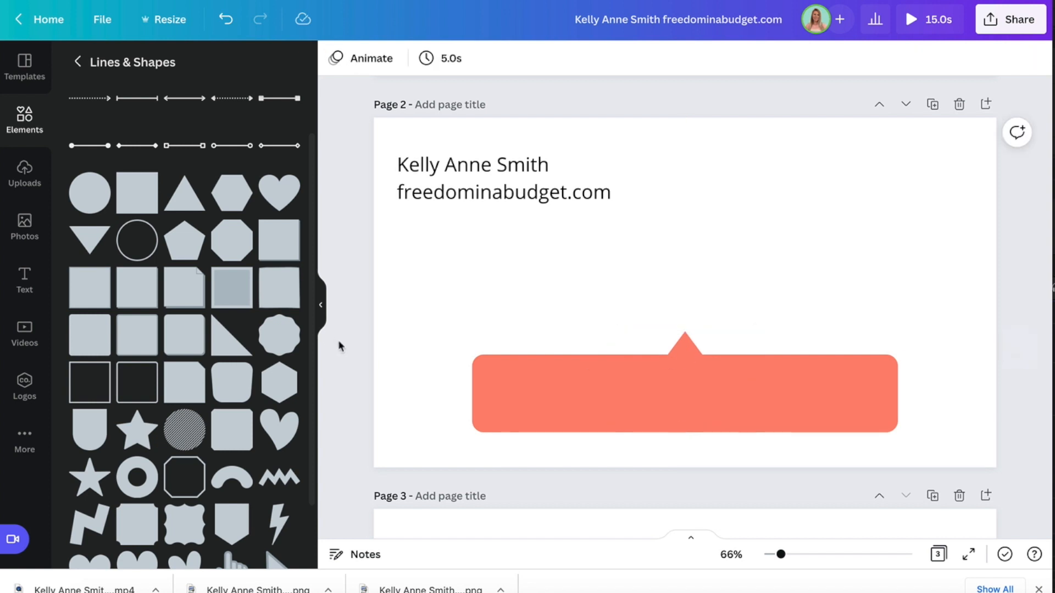
- Place the name and website text on the coral banner, enlarge it to size 35.6, and center-align it
left_click_drag(473, 174, 563, 381)
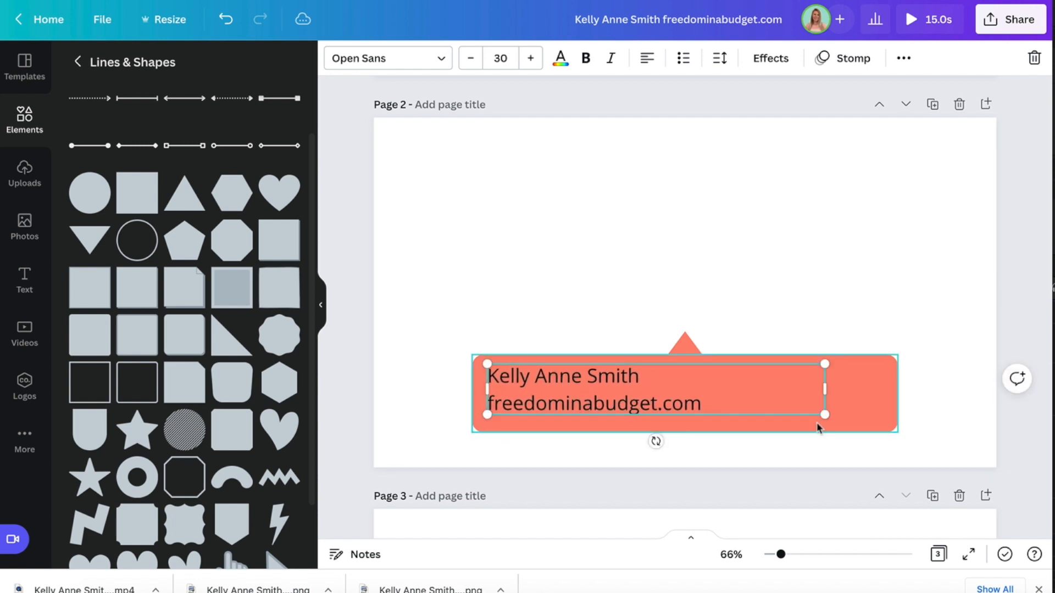
left_click_drag(824, 414, 888, 418)
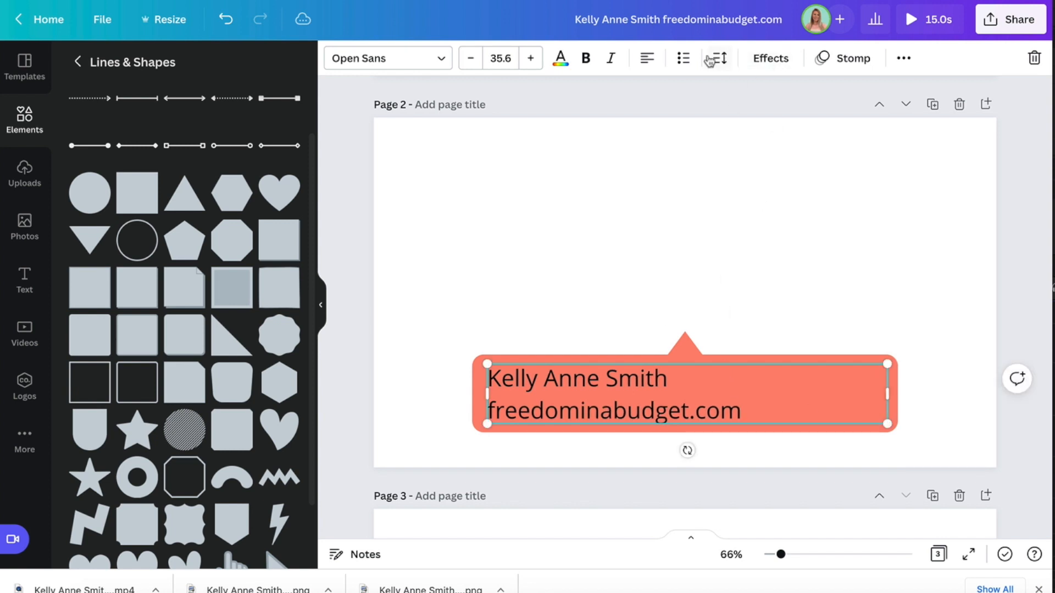
left_click(647, 59)
left_click(647, 59)
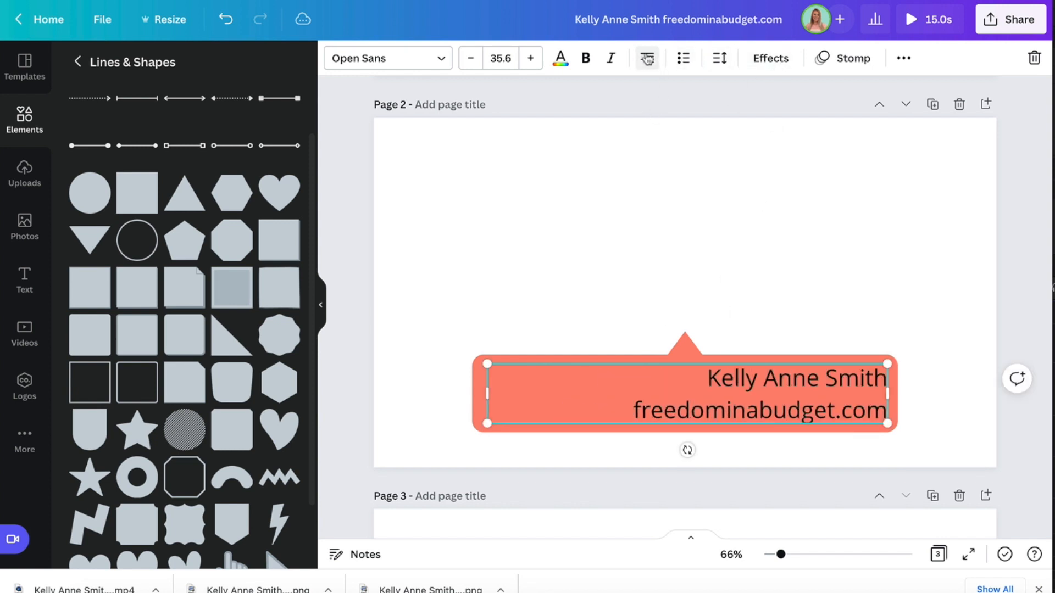
left_click(647, 59)
left_click(647, 59)
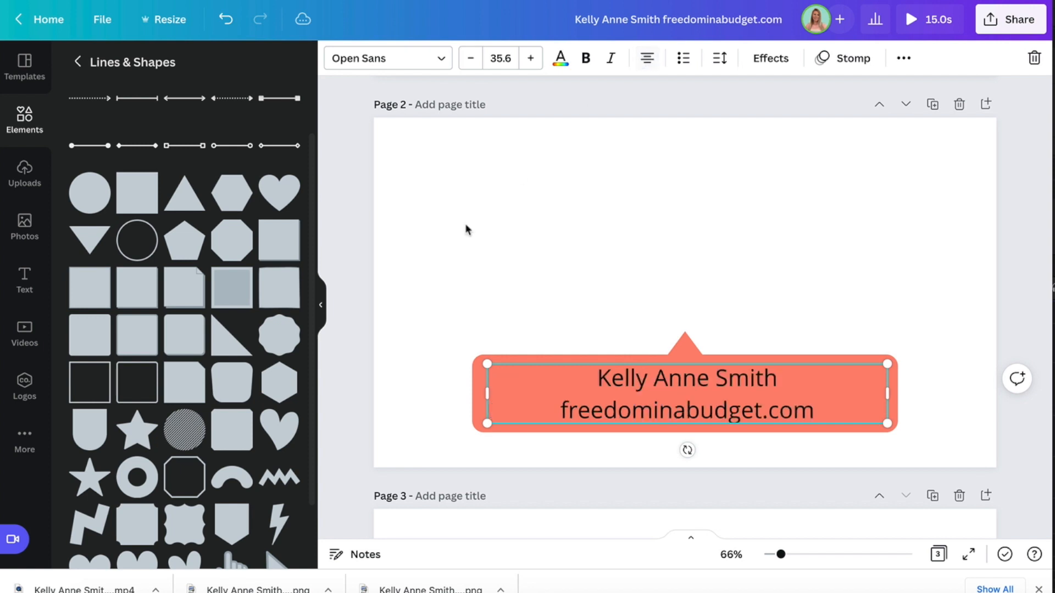
left_click(350, 296)
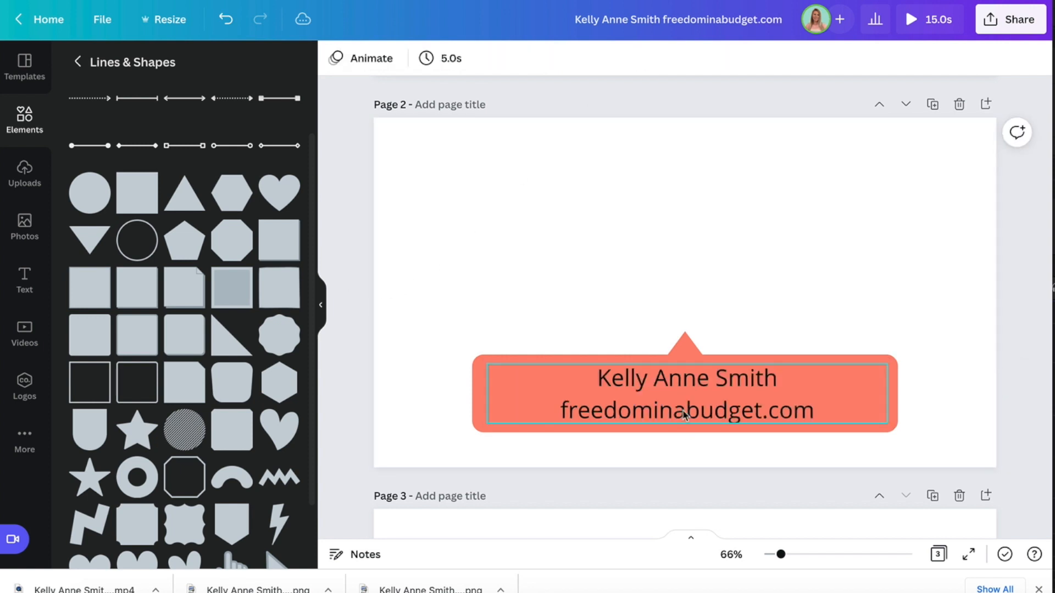
- Scale the banner, pointer and text down together to text size 23.7 and center the group horizontally on the page
left_click_drag(433, 449, 771, 420)
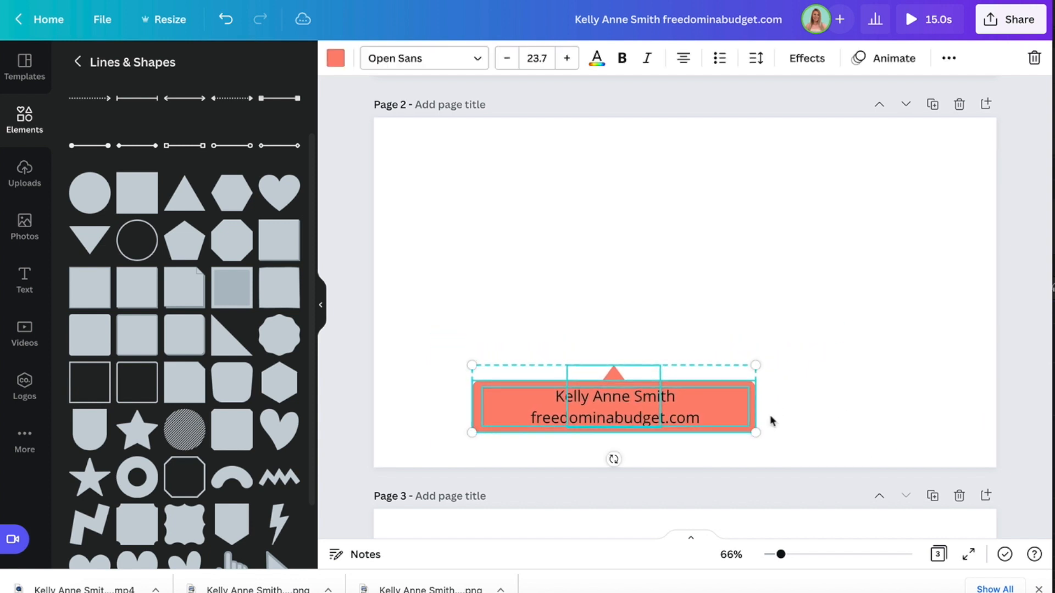
left_click_drag(662, 410, 732, 411)
left_click(1021, 328)
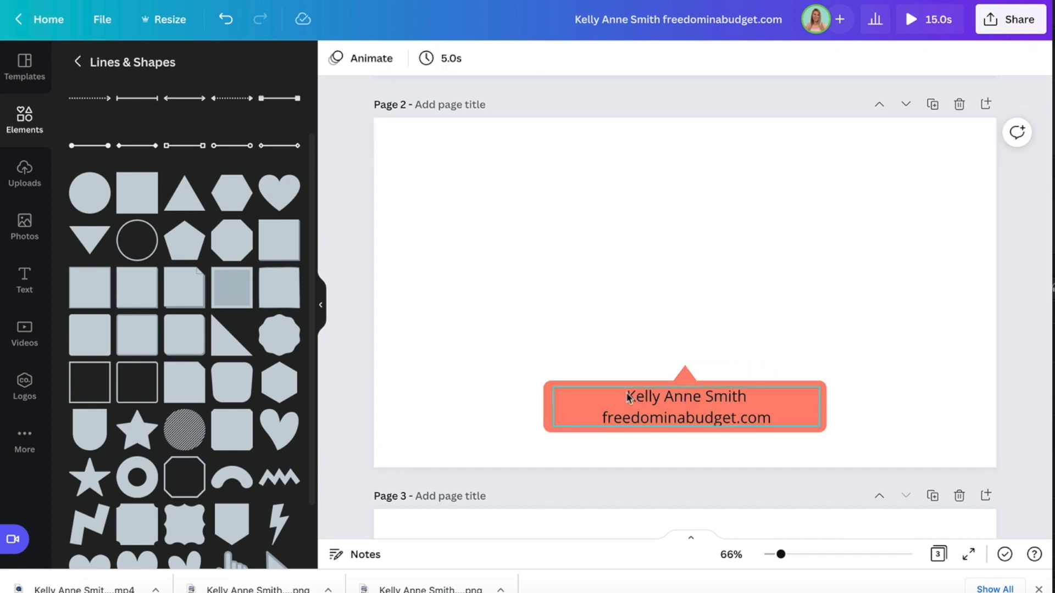
- Set the design's download to PNG with a transparent background
left_click(1026, 26)
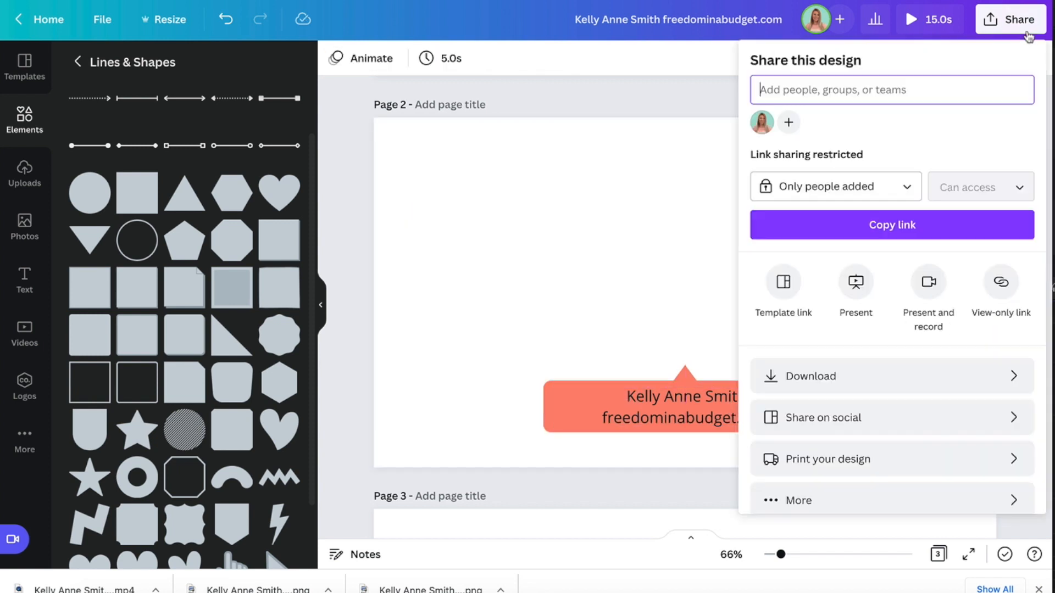
left_click(1019, 383)
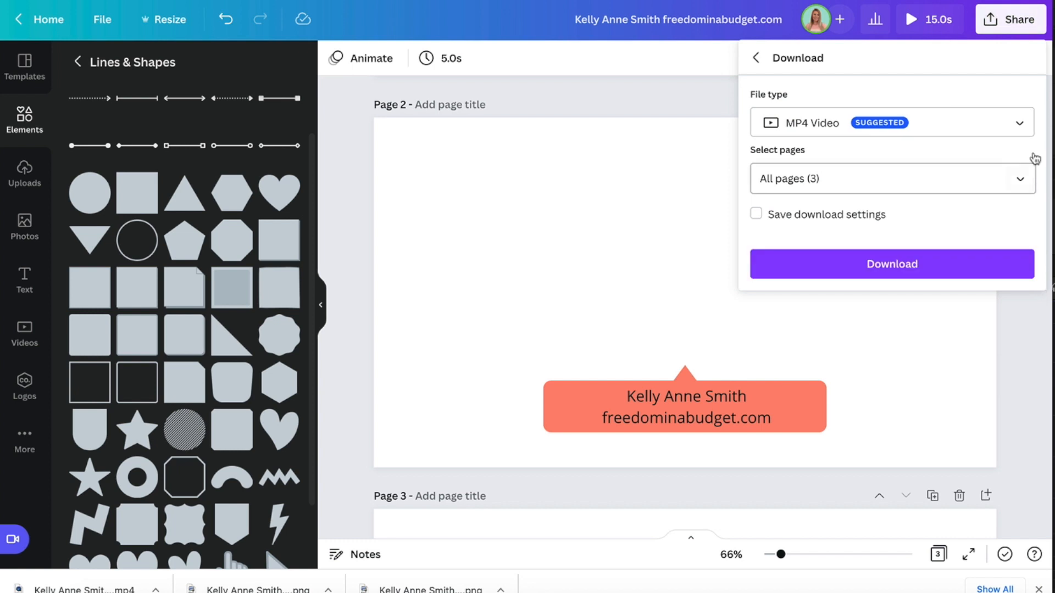
left_click(1019, 125)
left_click(901, 33)
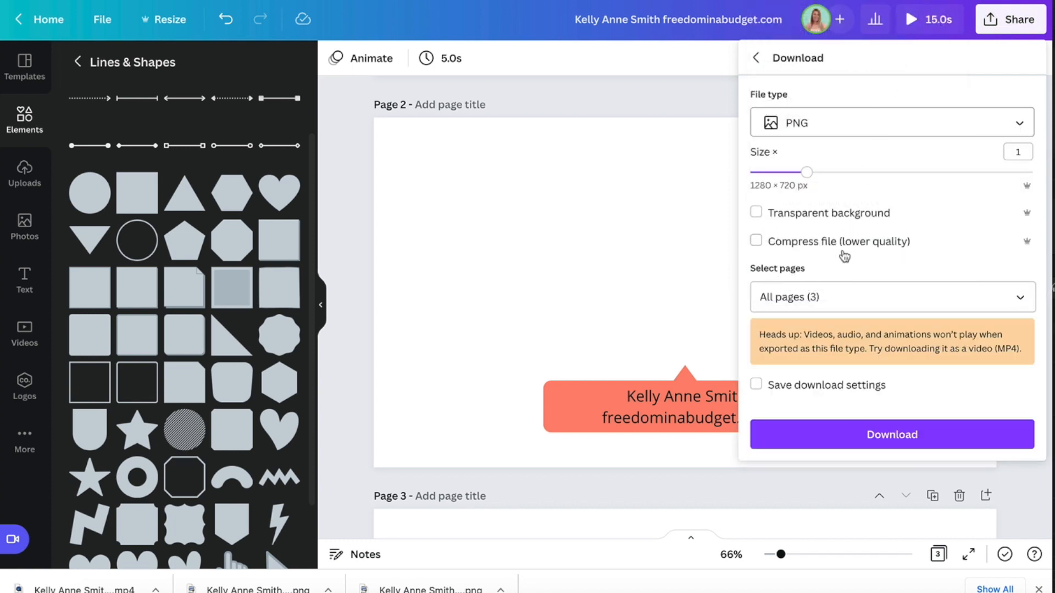
left_click(822, 214)
- Limit the page selection to page 2 and download it
left_click(868, 305)
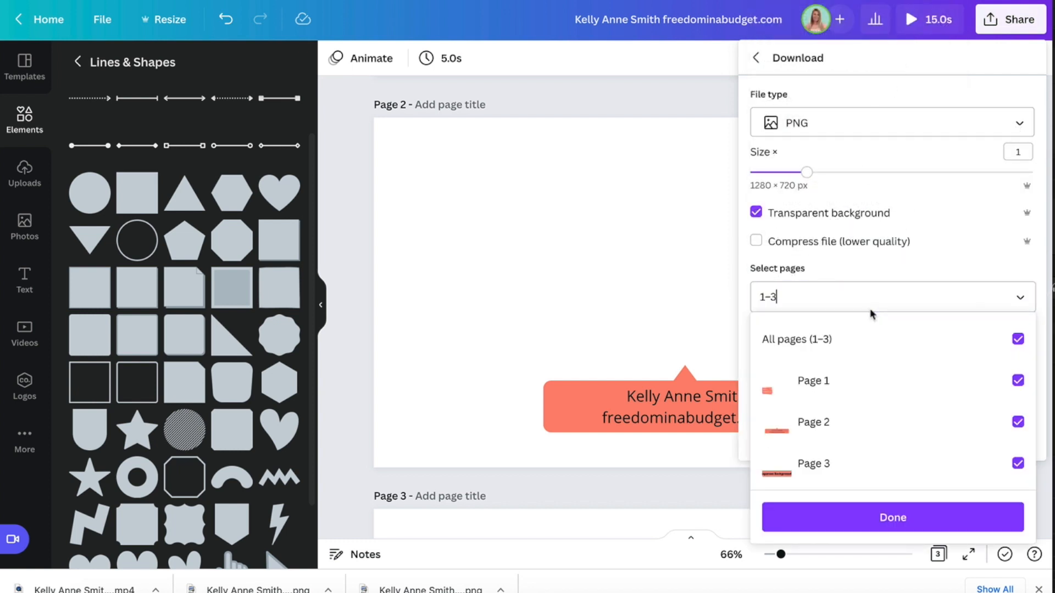
left_click(860, 367)
left_click(860, 345)
left_click(860, 429)
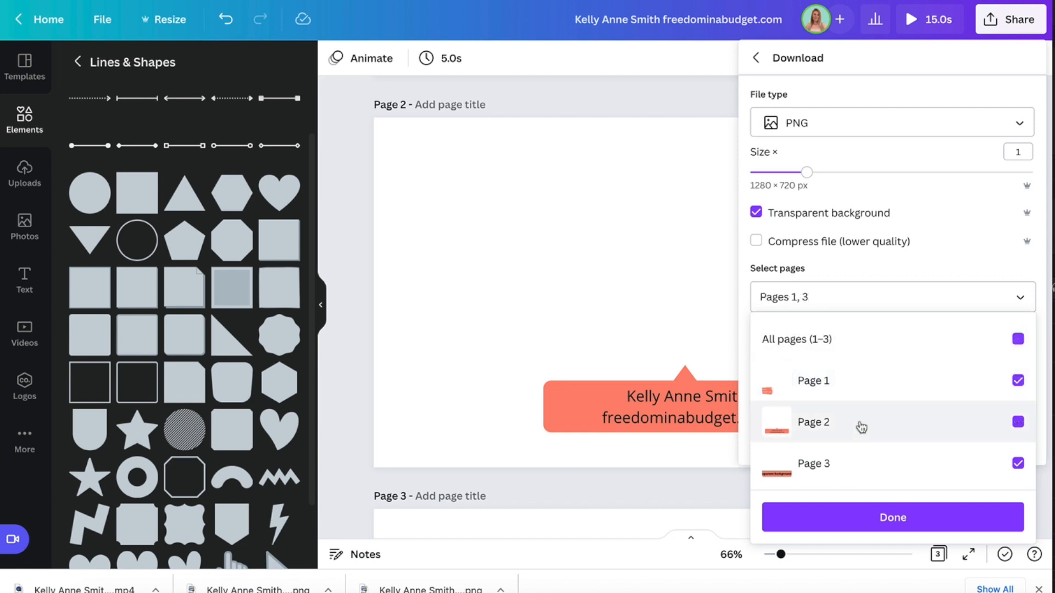
left_click(857, 339)
left_click(857, 339)
left_click(855, 418)
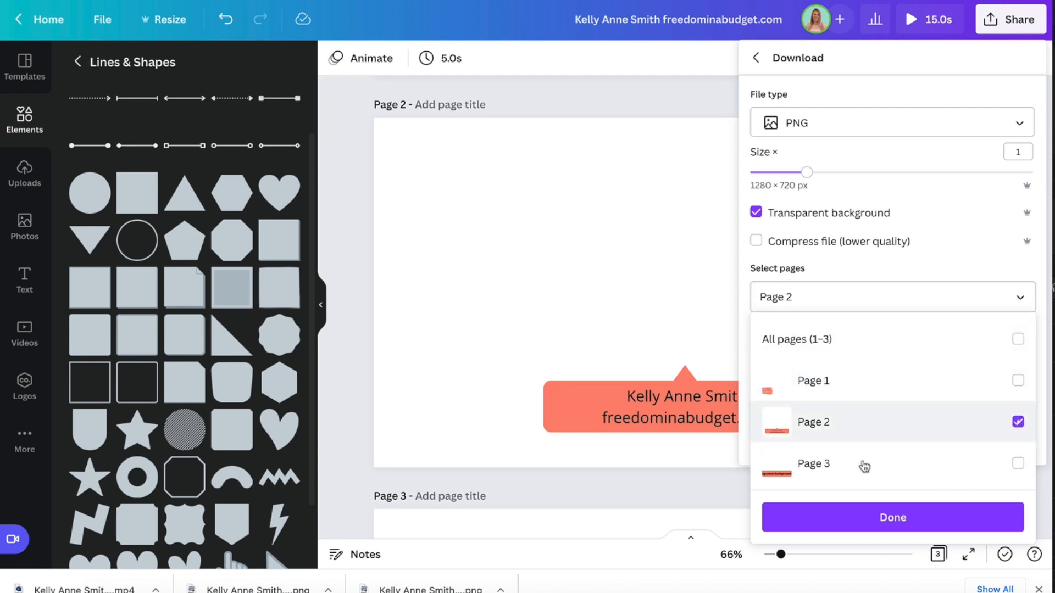
left_click(874, 532)
left_click(937, 440)
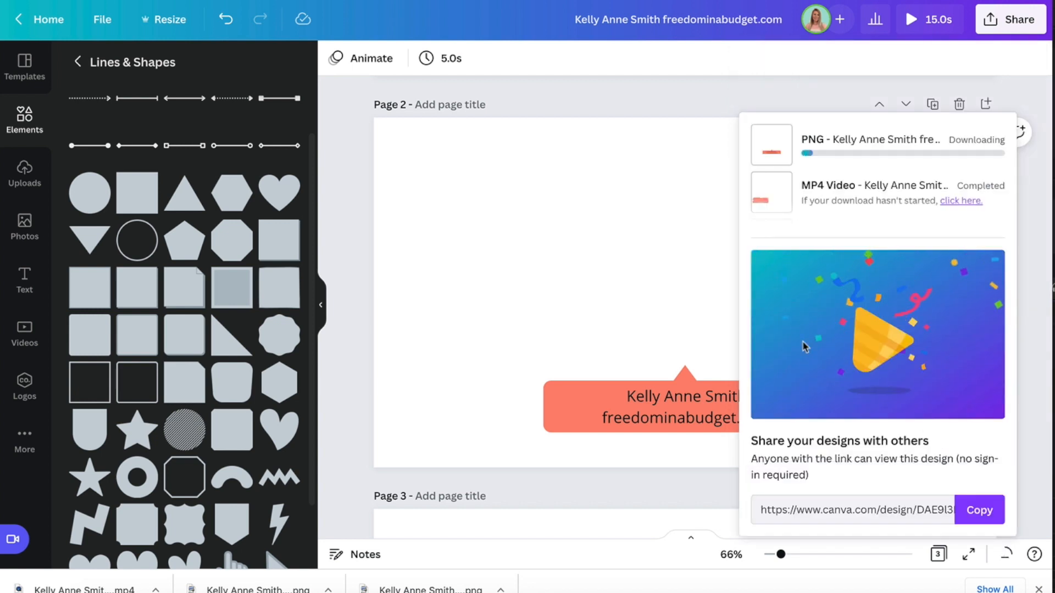
- Switch to Final Cut Pro and replace the white-background name banner near the timeline's start with the newly downloaded "(2)" PNG at frame 18
left_click(329, 260)
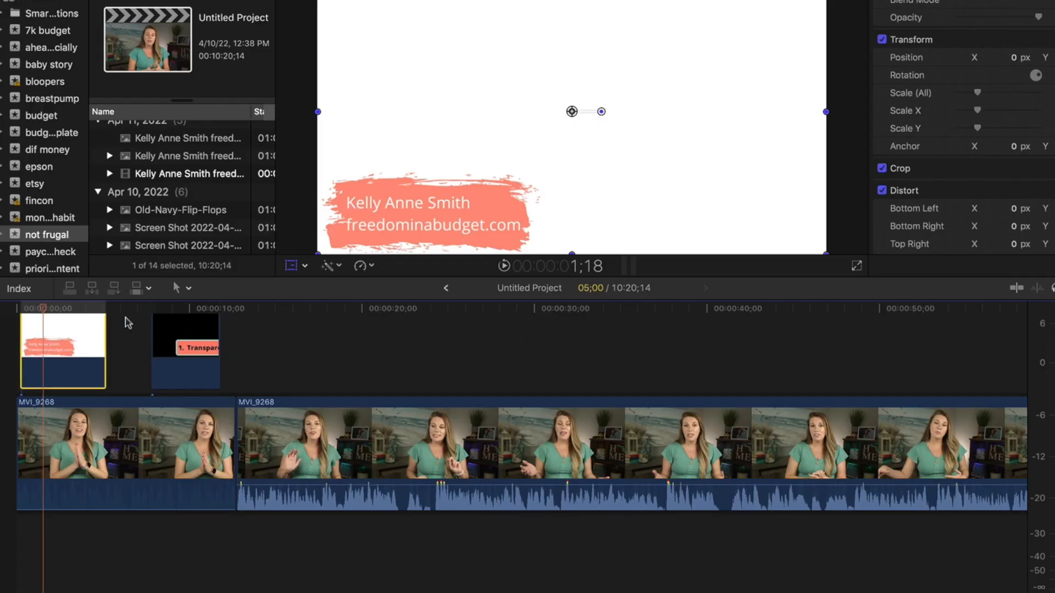
key("Delete")
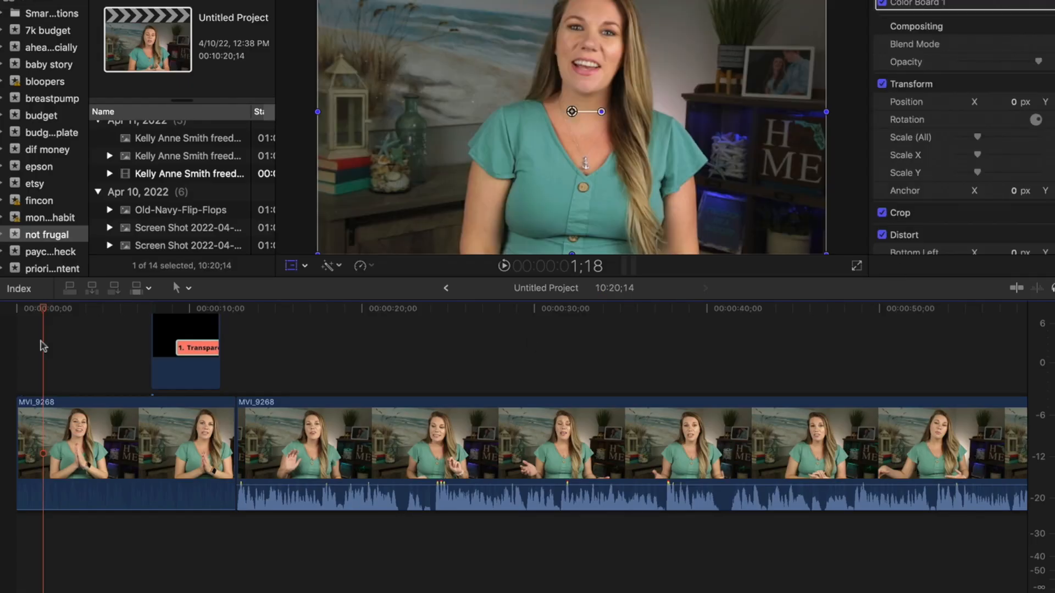
left_click(27, 350)
key("super+Tab")
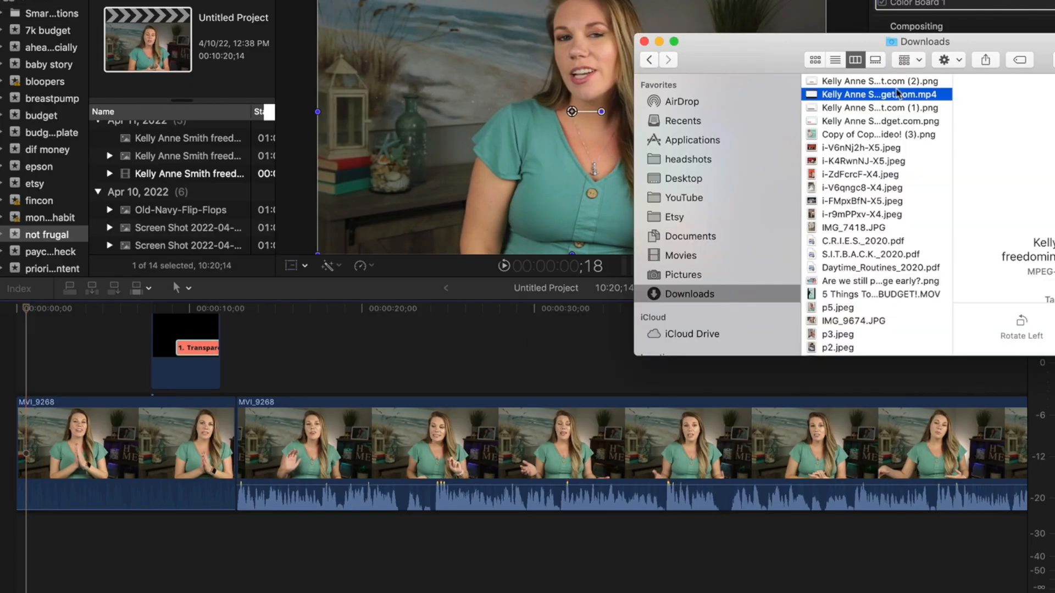
left_click(869, 85)
left_click_drag(858, 91, 28, 334)
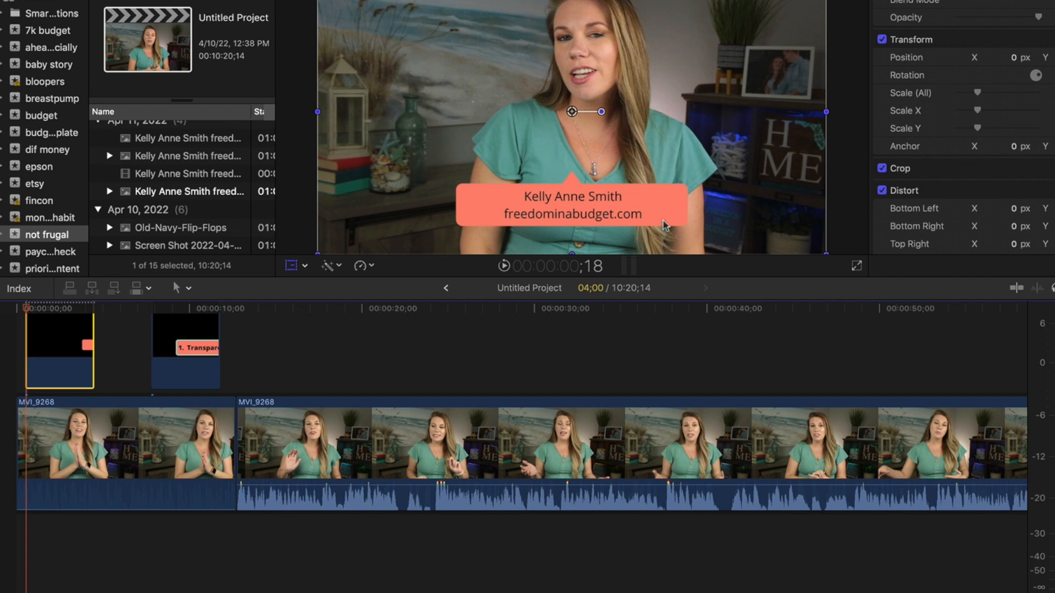
- Shift the name banner overlay to X position 89.8 px, slightly lower under the speaker, and play the video from the start
left_click_drag(565, 218, 590, 225)
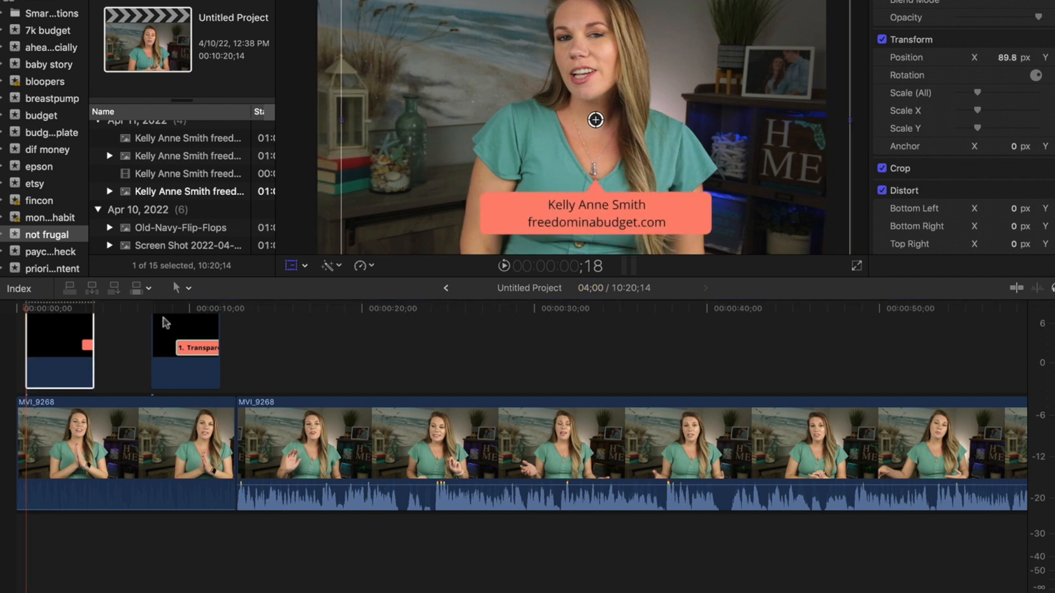
left_click(18, 325)
key("space")
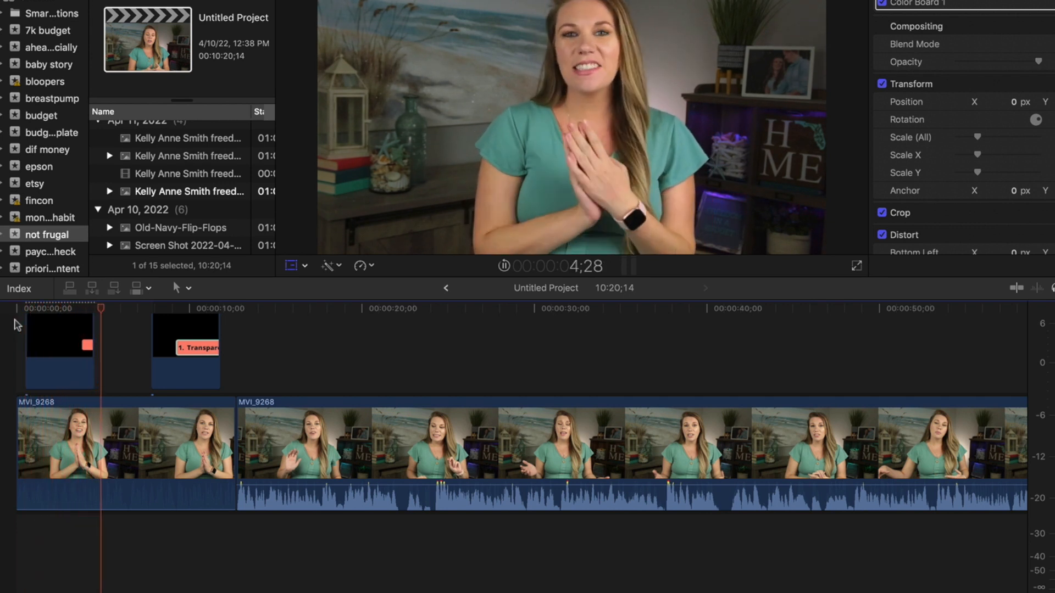
key("space")
left_click(41, 310)
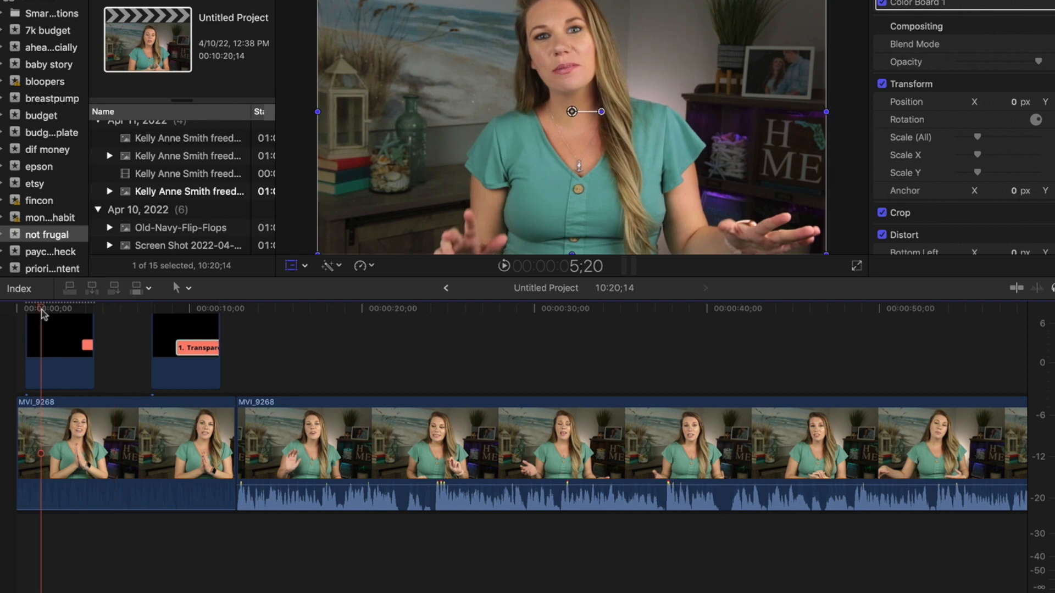